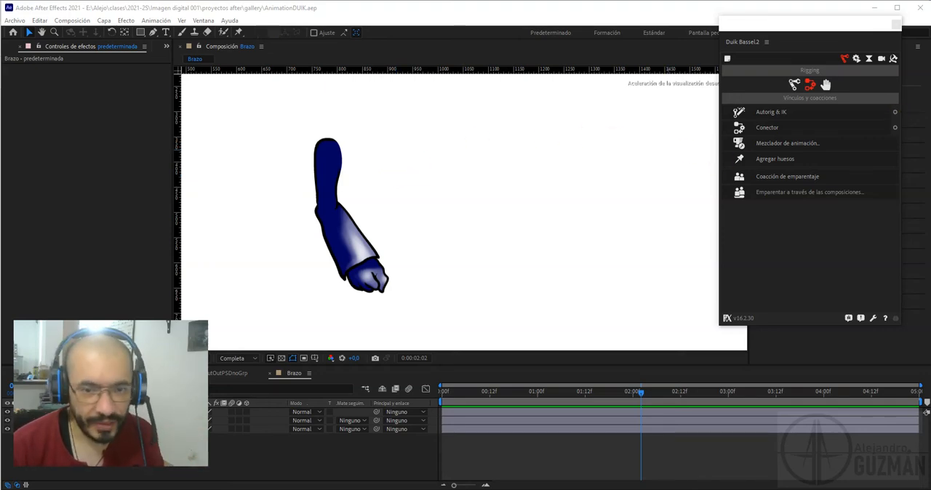
Identify the R_Arm, R_Forearm and R_Hand layers by selecting each one in the composition and the layer list
{"action": "left_click", "coordinate": [340, 172]}
{"action": "left_click", "coordinate": [345, 241]}
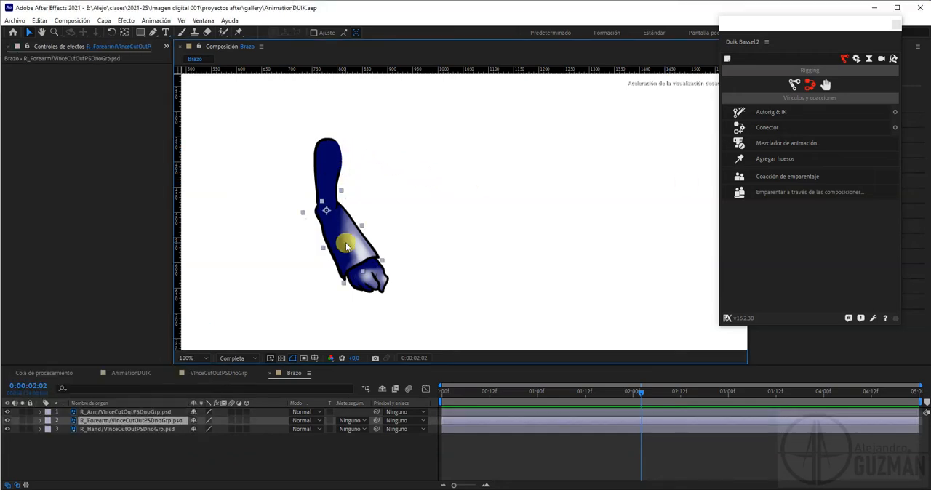
{"action": "left_click", "coordinate": [385, 284]}
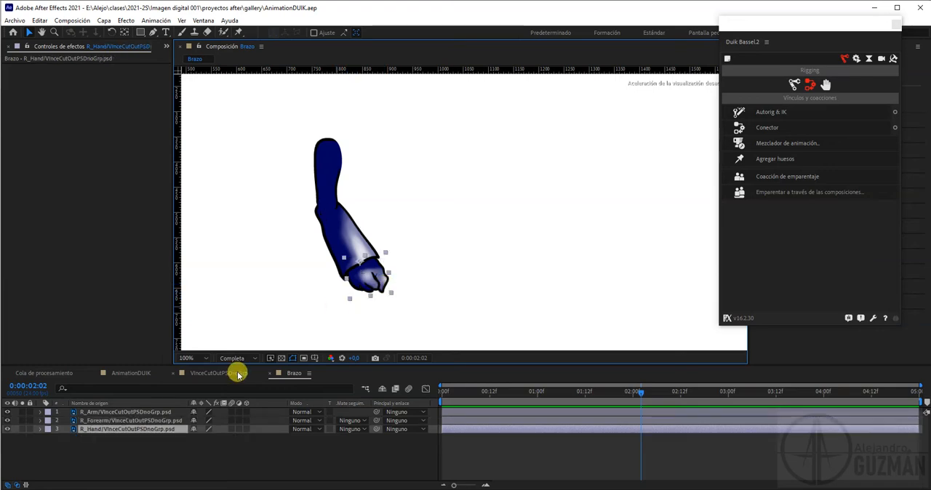
{"action": "left_click", "coordinate": [100, 413]}
{"action": "left_click", "coordinate": [100, 421]}
{"action": "left_click", "coordinate": [98, 429]}
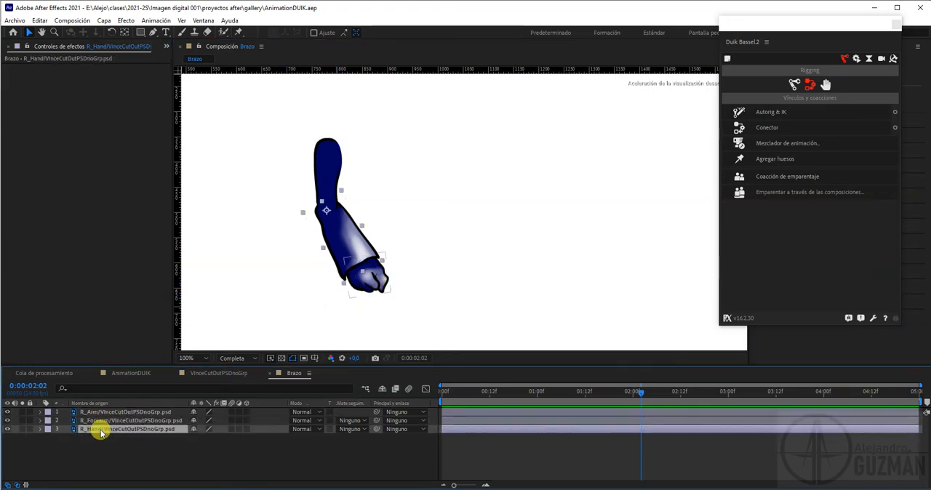
Create a Duik arm structure with Brazo, Antebrazo and Mano enabled and Hombro left out
{"action": "left_click", "coordinate": [790, 88]}
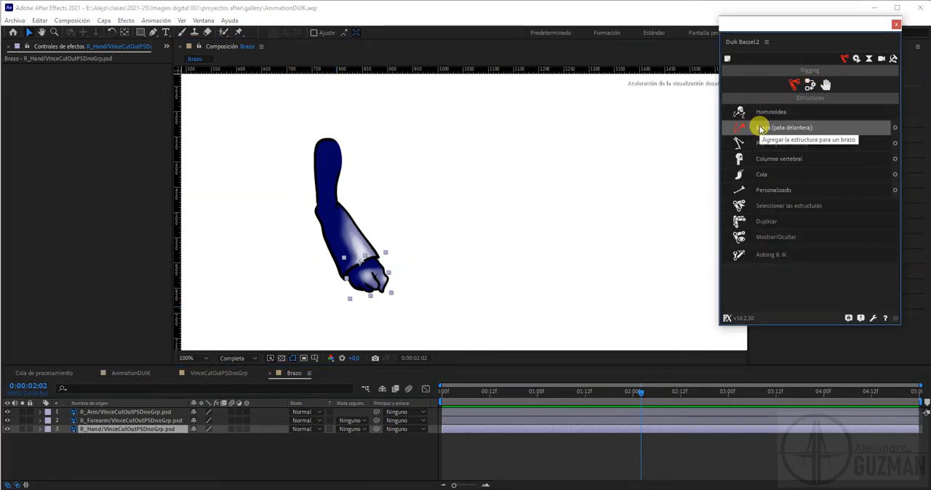
{"action": "left_click", "coordinate": [895, 128]}
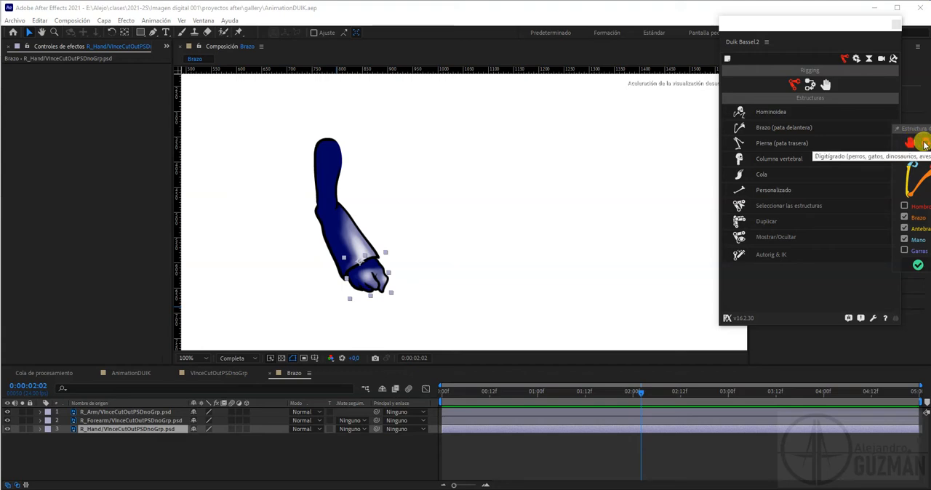
{"action": "left_click_drag", "start_coordinate": [913, 130], "coordinate": [873, 136]}
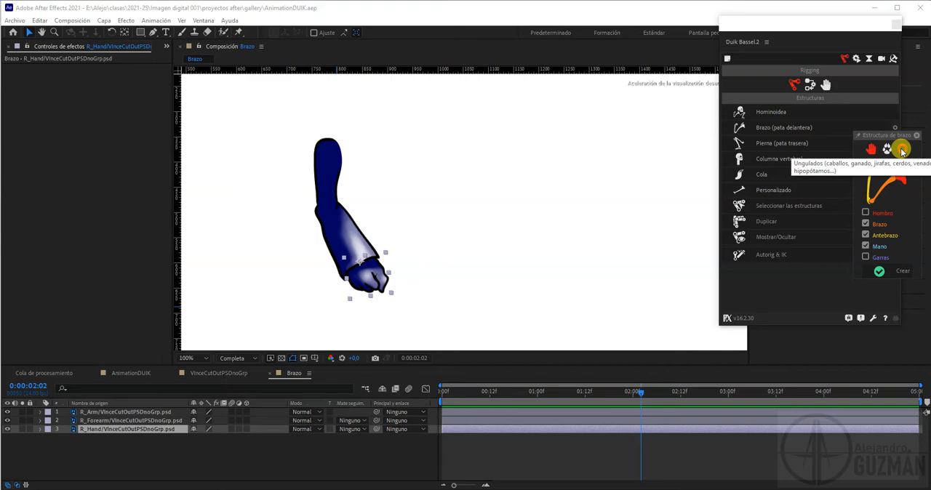
{"action": "left_click", "coordinate": [901, 150]}
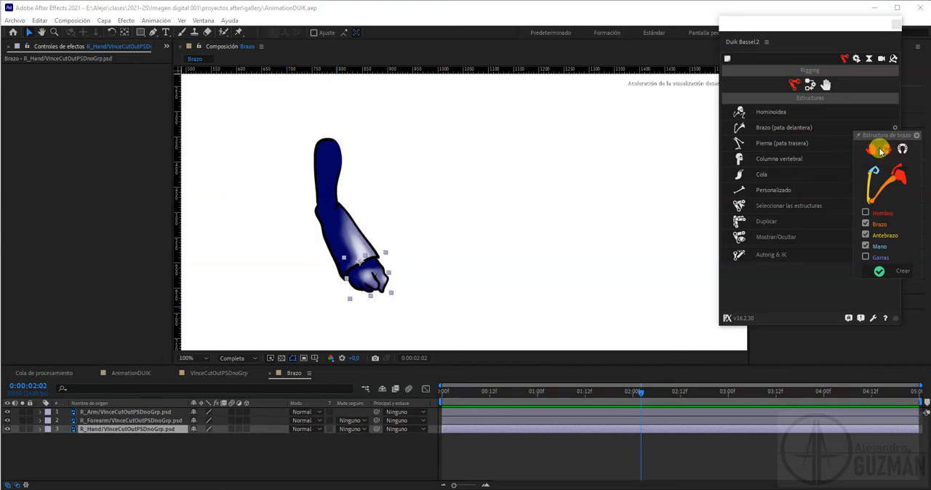
{"action": "left_click", "coordinate": [896, 273]}
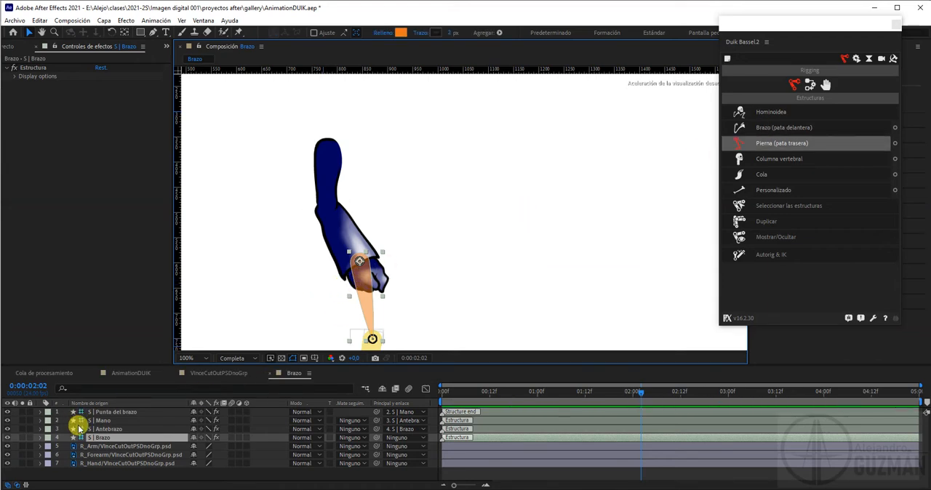
Fit the arm structure to the artwork, placing its joints at the shoulder, elbow, wrist and fingertips
{"action": "left_click", "coordinate": [101, 412]}
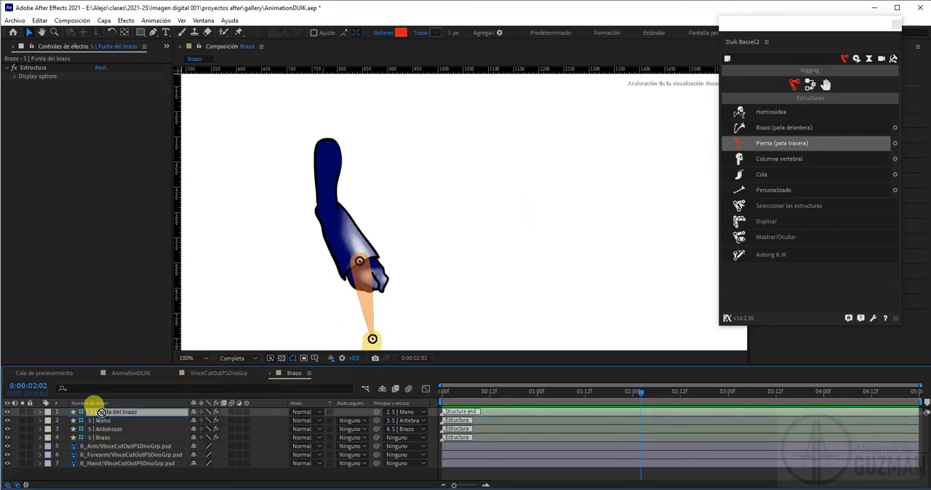
{"action": "left_click_drag", "start_coordinate": [367, 292], "coordinate": [328, 226]}
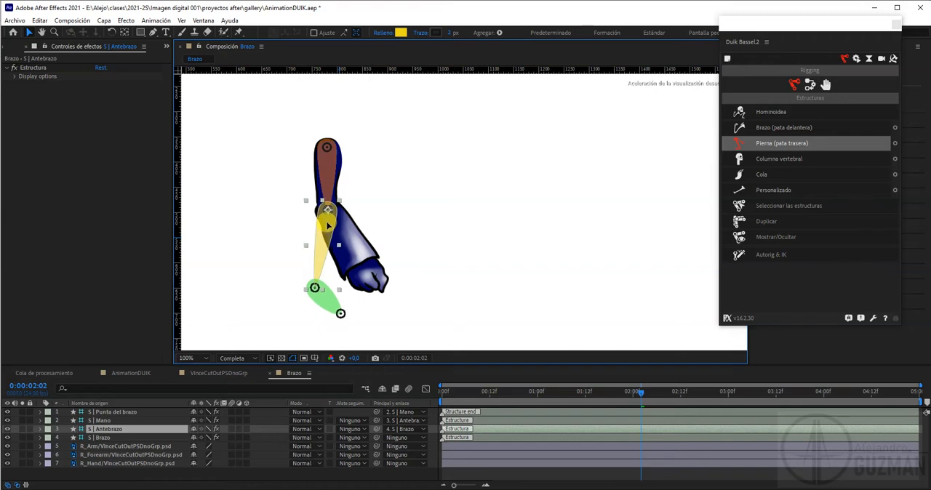
{"action": "left_click_drag", "start_coordinate": [322, 301], "coordinate": [366, 277]}
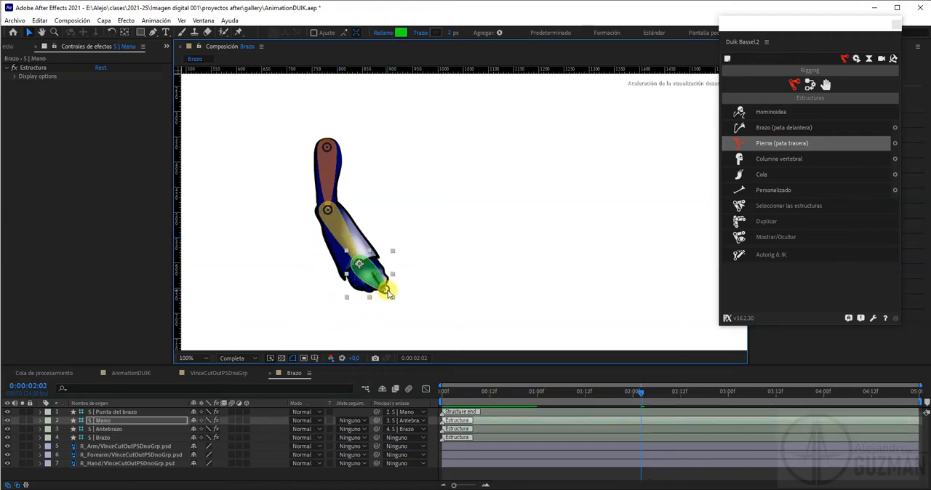
{"action": "left_click", "coordinate": [423, 285]}
{"action": "left_click", "coordinate": [384, 291]}
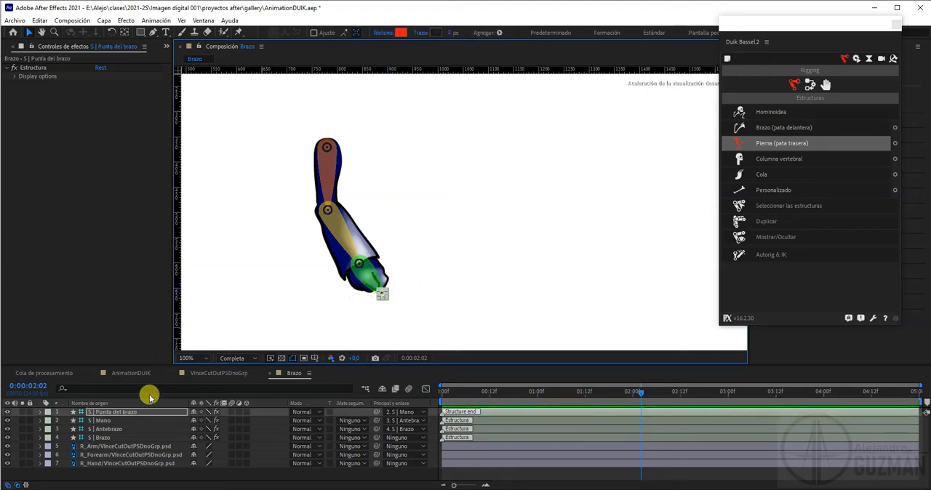
{"action": "left_click", "coordinate": [436, 217]}
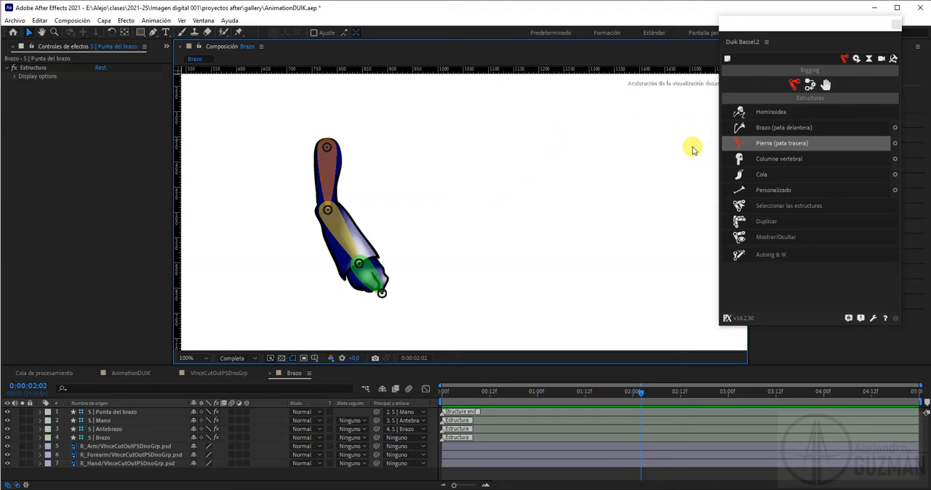
Parent R_Arm to S | Brazo, R_Forearm to S | Antebrazo and R_Hand to S | Mano
{"action": "left_click", "coordinate": [811, 83]}
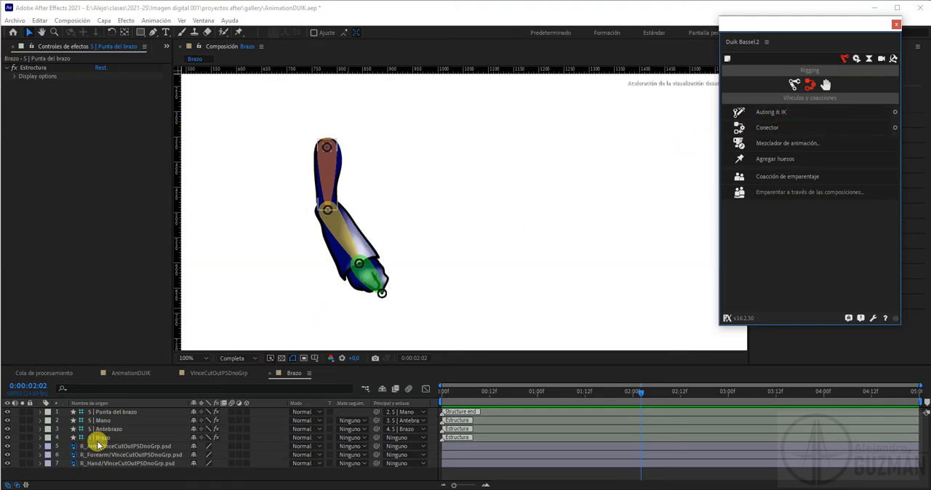
{"action": "left_click", "coordinate": [123, 447]}
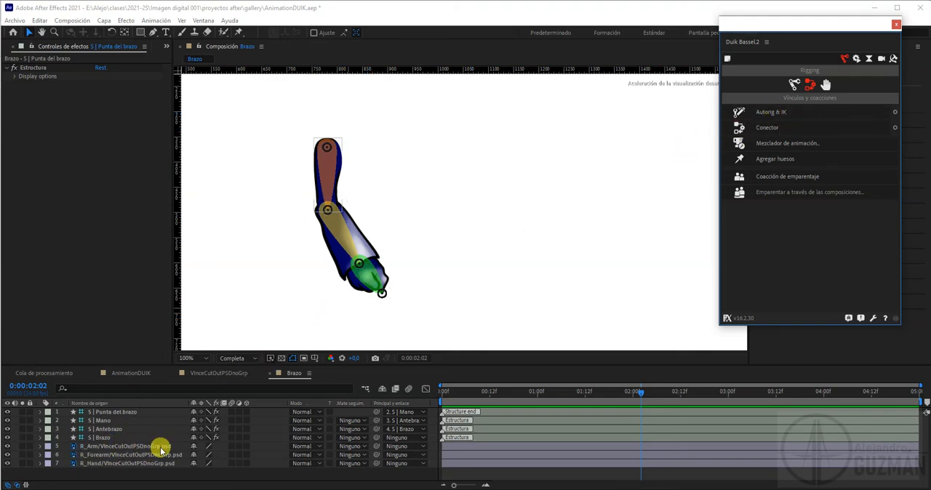
{"action": "left_click", "coordinate": [106, 446]}
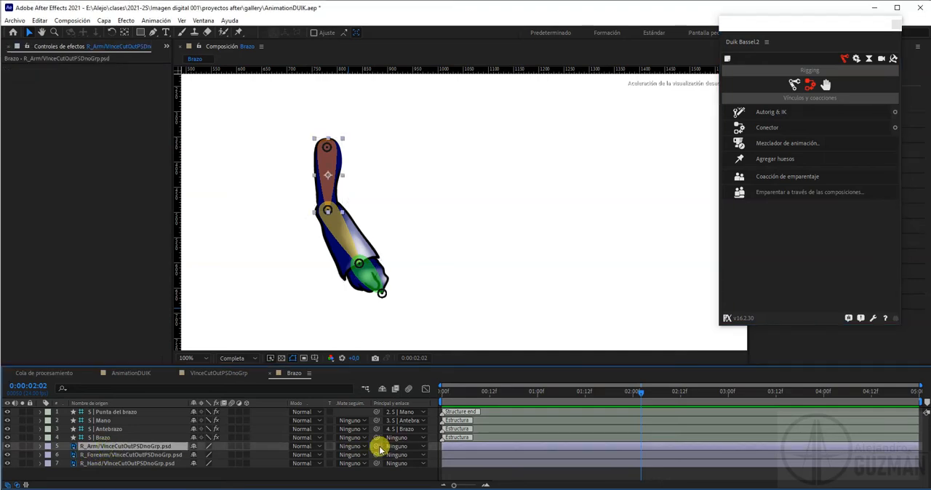
{"action": "left_click_drag", "start_coordinate": [377, 446], "coordinate": [107, 439]}
{"action": "left_click", "coordinate": [102, 455]}
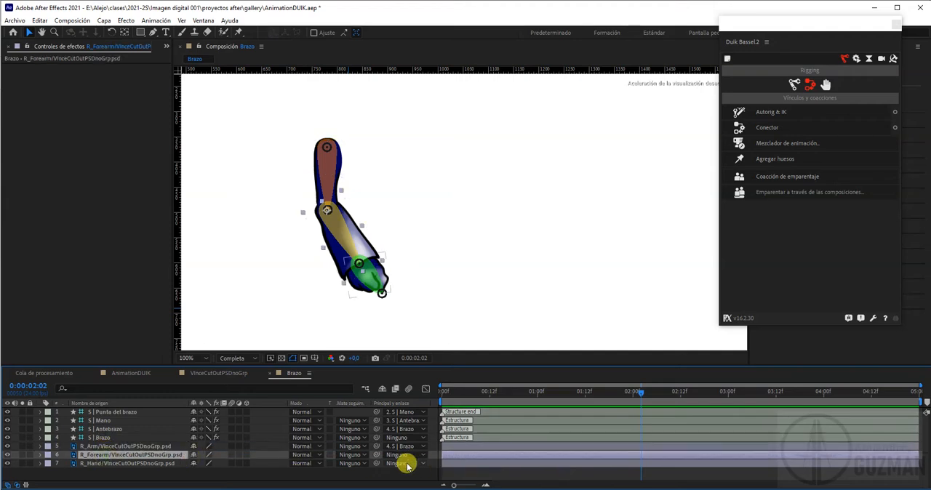
{"action": "left_click_drag", "start_coordinate": [375, 455], "coordinate": [114, 428]}
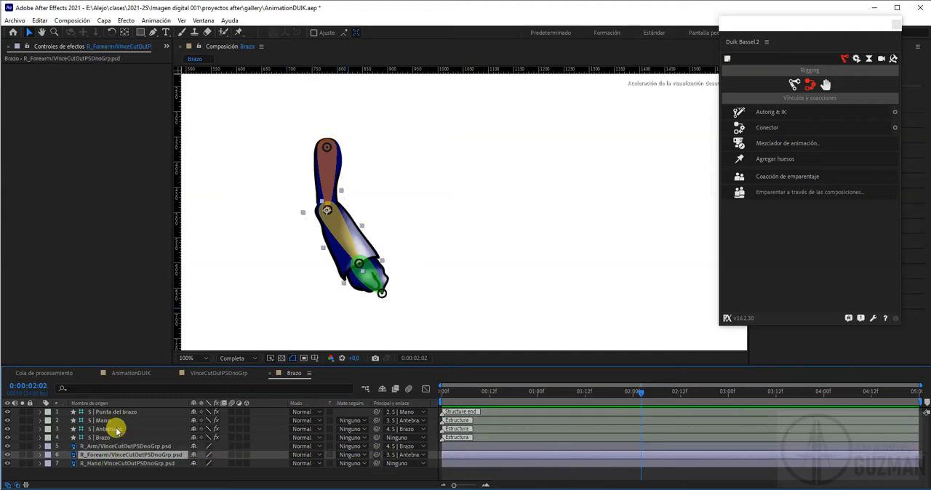
{"action": "left_click", "coordinate": [131, 464]}
{"action": "left_click_drag", "start_coordinate": [376, 463], "coordinate": [100, 421]}
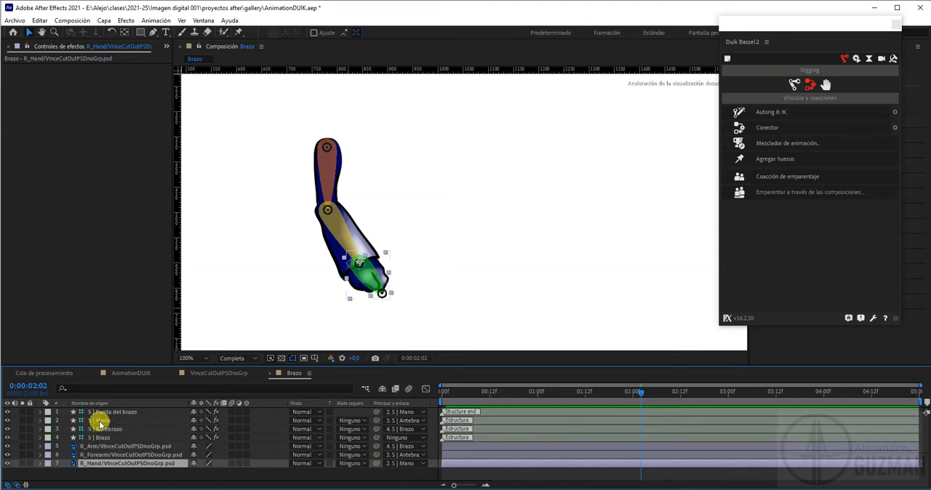
Try rotating the S | Antebrazo structure about the elbow, and undo the rotation
{"action": "left_click", "coordinate": [329, 212]}
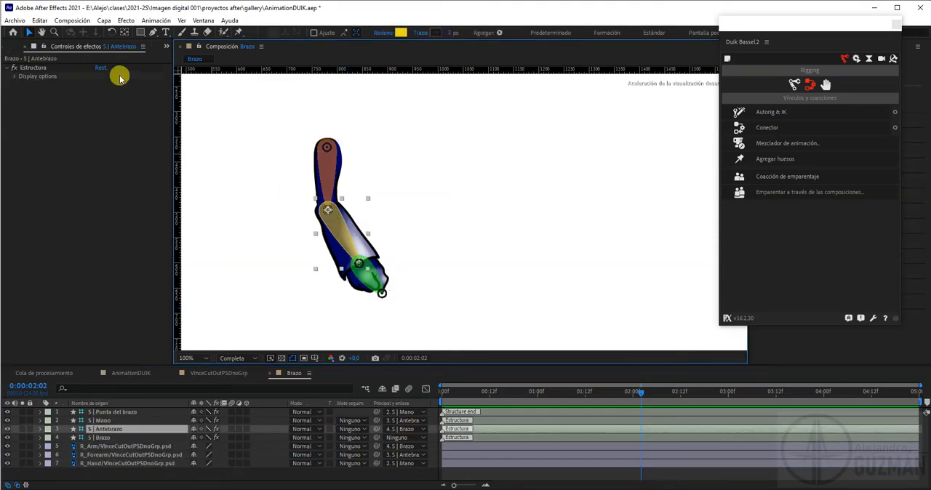
{"action": "left_click", "coordinate": [113, 33]}
{"action": "left_click_drag", "start_coordinate": [339, 216], "coordinate": [361, 213]}
{"action": "key", "text": "ctrl+z"}
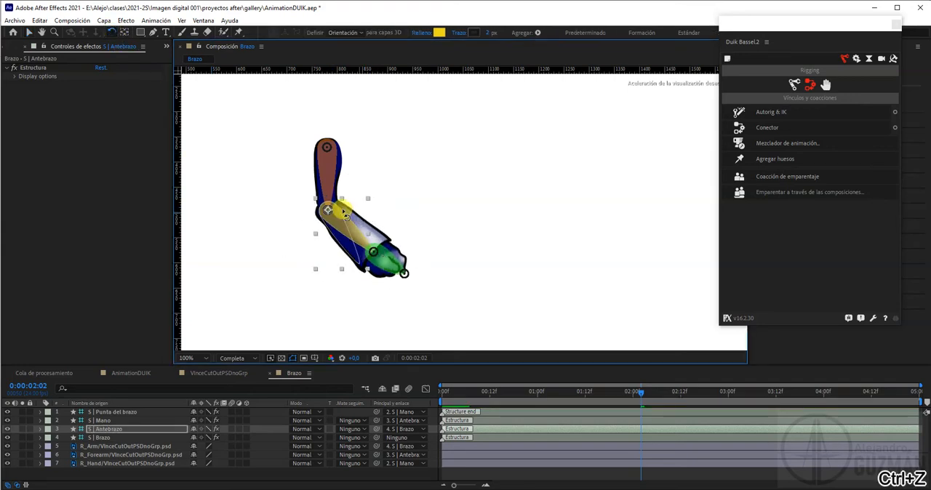
{"action": "left_click", "coordinate": [30, 33]}
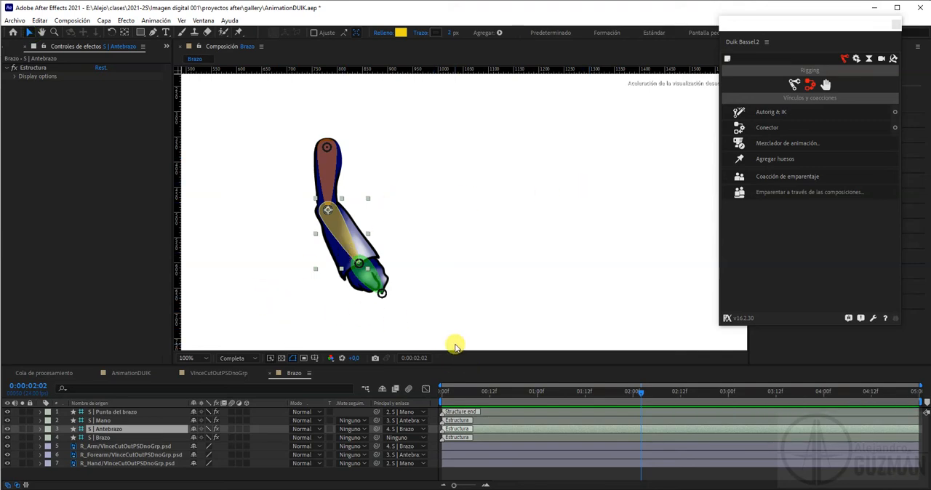
Autorig the four selected arm structures with the Preferir IK estándar option and collapse the C | Mano layer's properties
{"action": "left_click", "coordinate": [97, 436]}
{"action": "left_click", "coordinate": [109, 413], "text": "shift"}
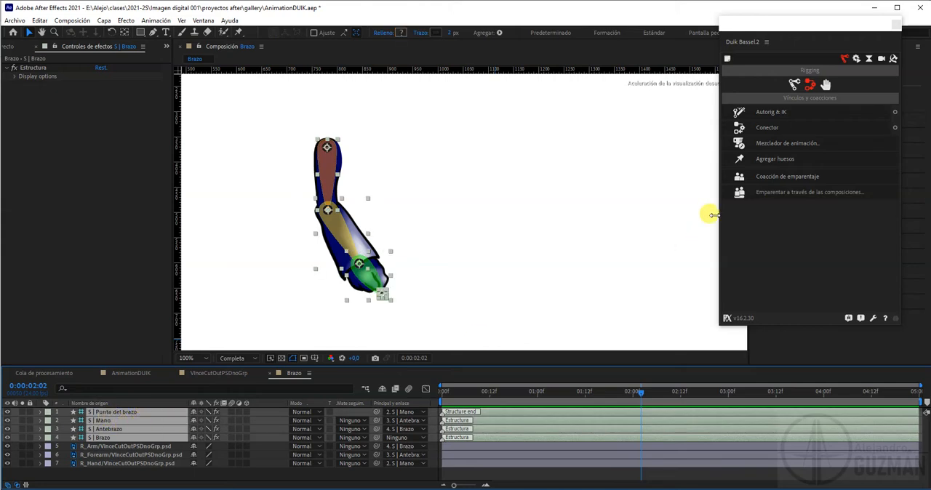
{"action": "left_click", "coordinate": [895, 112]}
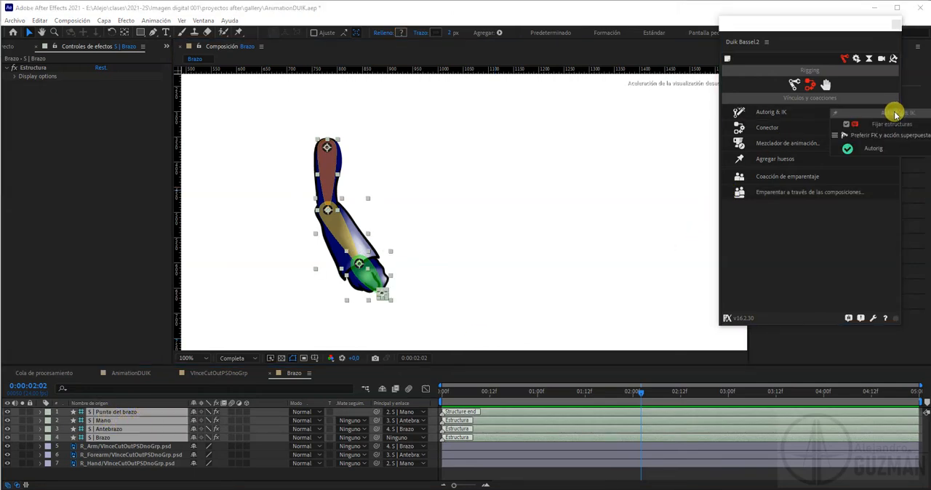
{"action": "left_click", "coordinate": [836, 136]}
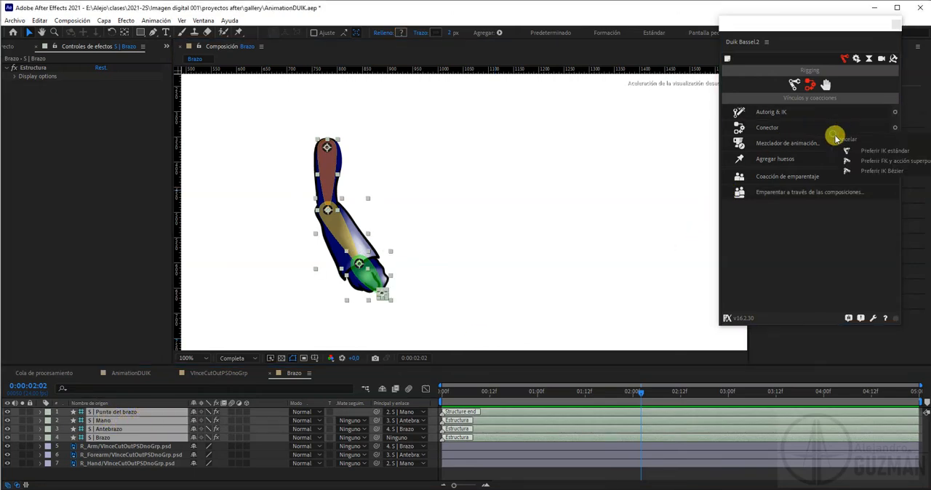
{"action": "left_click", "coordinate": [861, 150]}
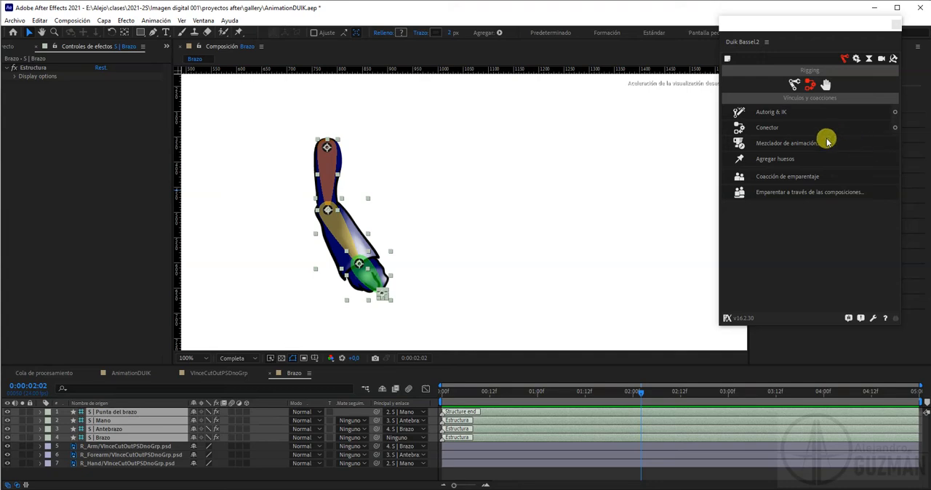
{"action": "left_click", "coordinate": [772, 114]}
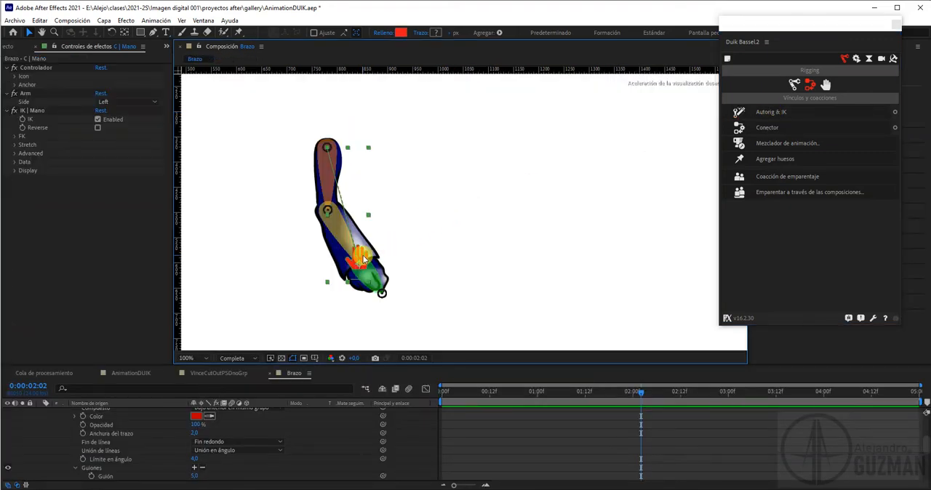
{"action": "scroll", "coordinate": [162, 425], "scroll_direction": "up", "scroll_amount": 5}
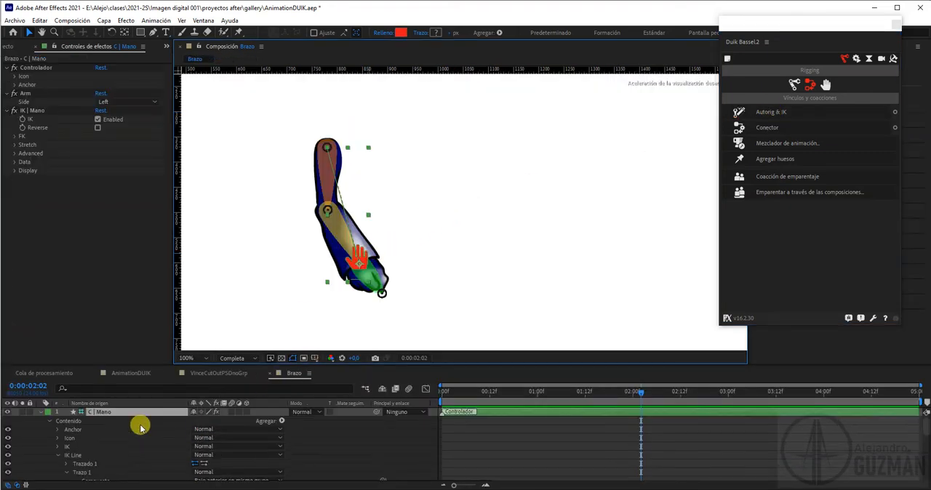
{"action": "left_click", "coordinate": [40, 412]}
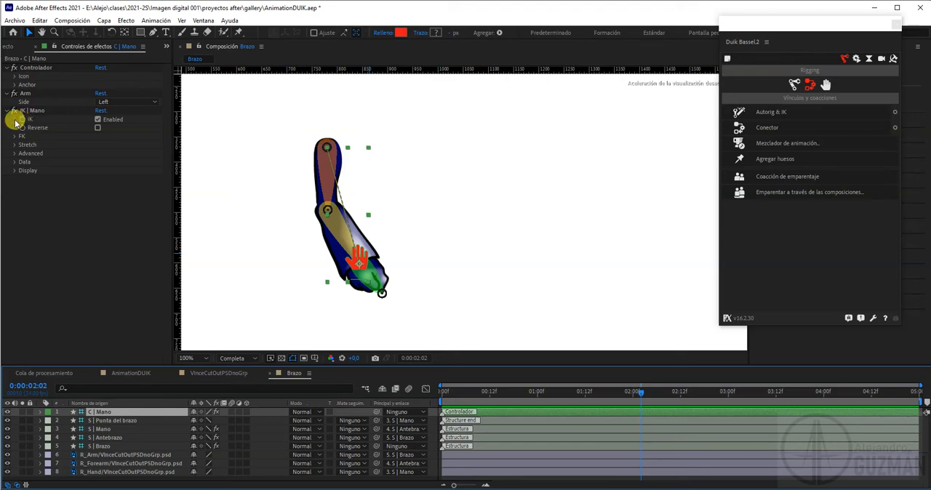
Test the IK rig by moving the C | Mano controller toward the upper right and rotating it, and undo back through the autorig
{"action": "left_click", "coordinate": [97, 120]}
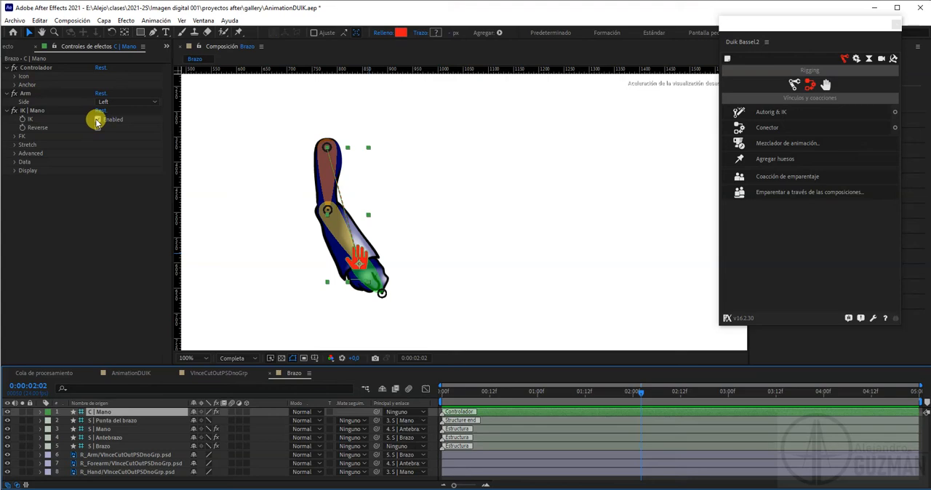
{"action": "left_click_drag", "start_coordinate": [358, 259], "coordinate": [440, 203]}
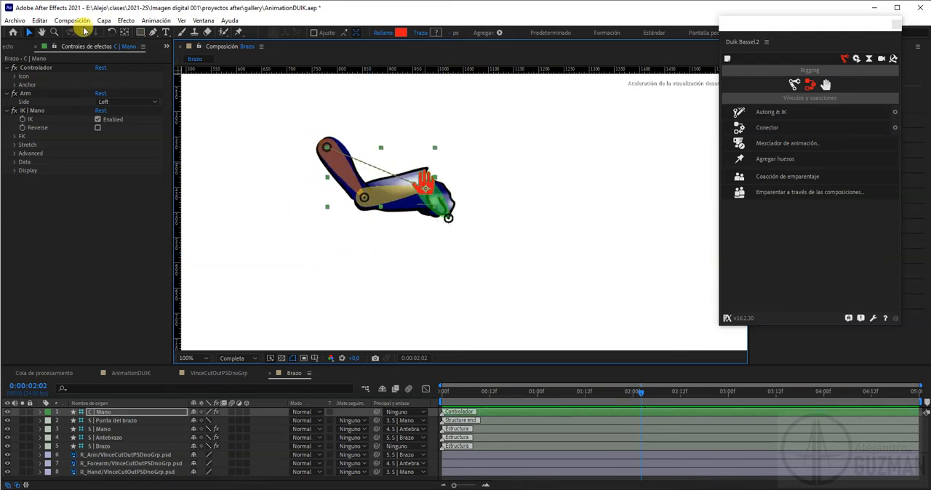
{"action": "left_click", "coordinate": [113, 33]}
{"action": "left_click_drag", "start_coordinate": [430, 193], "coordinate": [444, 182]}
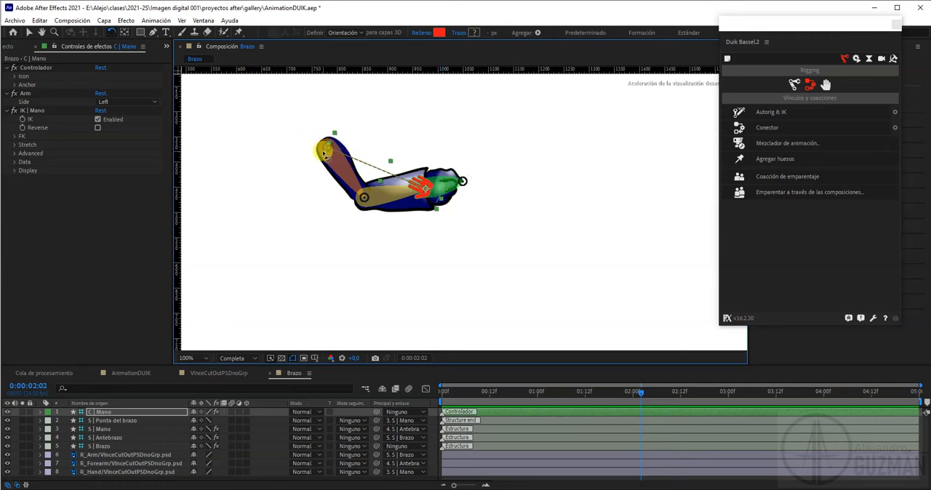
{"action": "key", "text": "ctrl+z"}
{"action": "key", "text": "ctrl+z"}
{"action": "key", "text": "ctrl+z"}
{"action": "key", "text": "ctrl+z"}
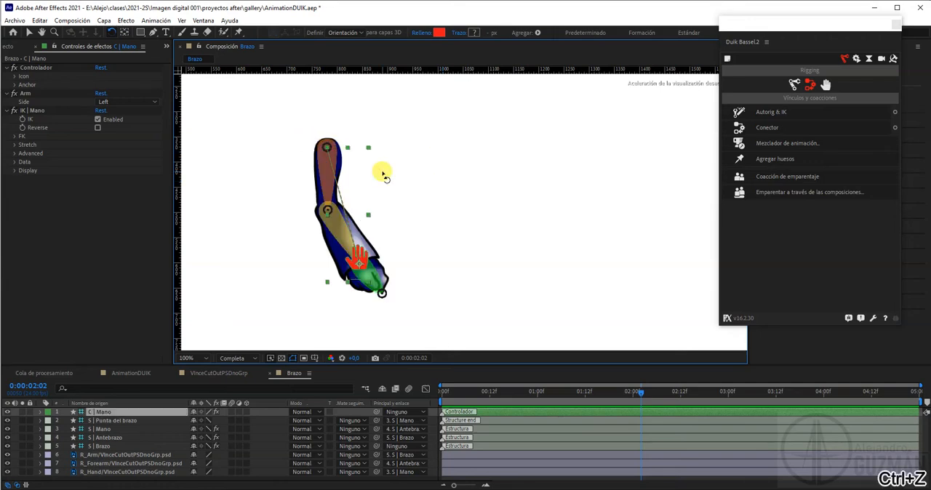
Redo the undone autorig of the arm, collapse the C | Mano layer's properties and return to the Selection tool
{"action": "left_click", "coordinate": [39, 21]}
{"action": "left_click", "coordinate": [53, 45]}
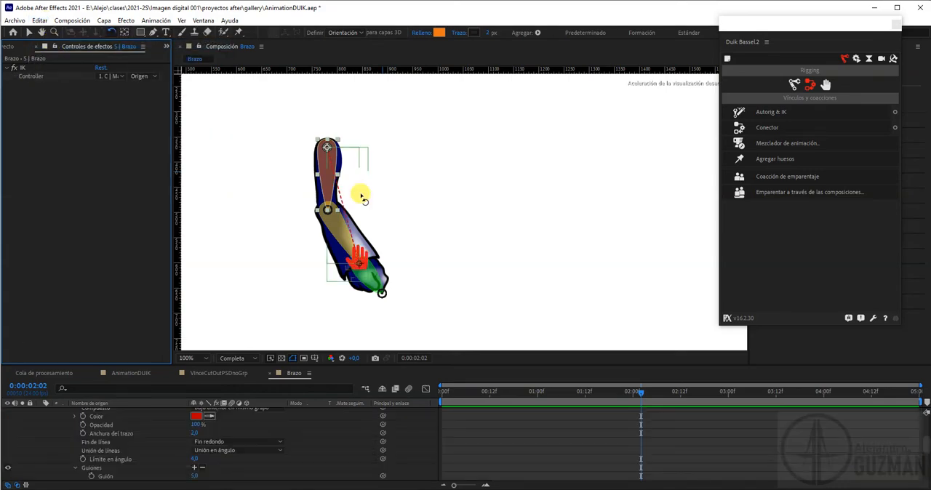
{"action": "scroll", "coordinate": [58, 436], "scroll_direction": "up", "scroll_amount": 10}
{"action": "left_click", "coordinate": [40, 412]}
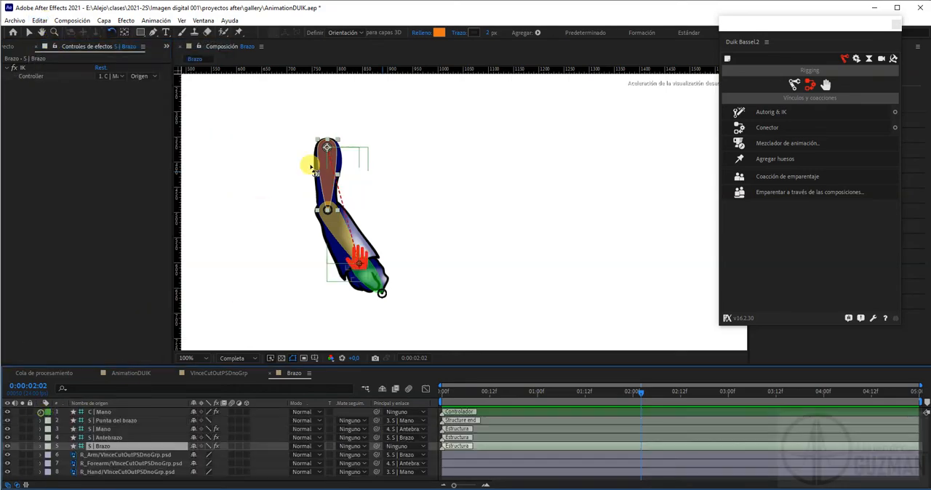
{"action": "left_click", "coordinate": [29, 32]}
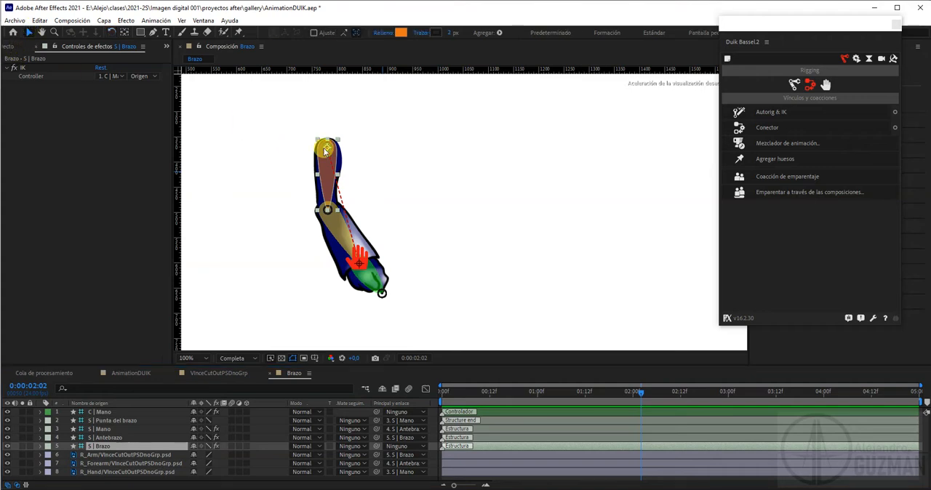
Try moving the S | Brazo structure from the shoulder while the hand controller stays put, and undo the move
{"action": "left_click", "coordinate": [328, 149]}
{"action": "left_click", "coordinate": [393, 147]}
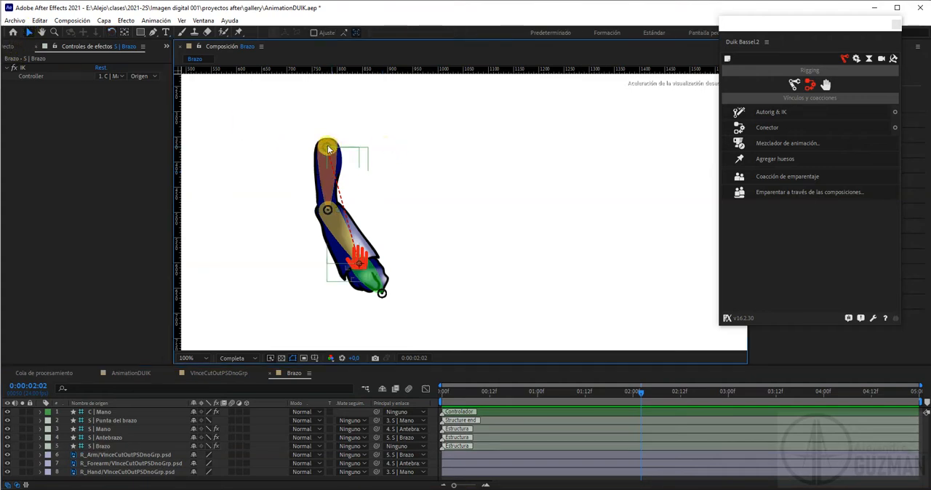
{"action": "left_click", "coordinate": [326, 147]}
{"action": "left_click_drag", "start_coordinate": [326, 147], "coordinate": [373, 171]}
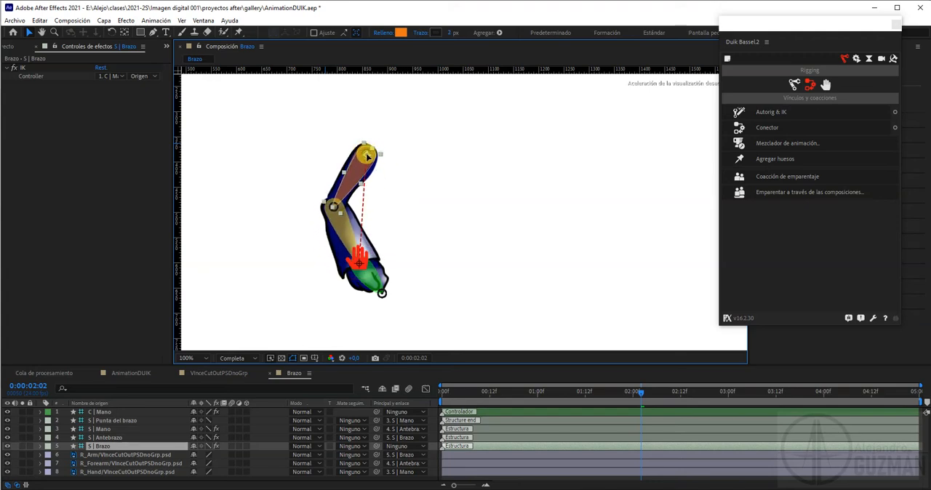
{"action": "left_click_drag", "start_coordinate": [371, 173], "coordinate": [371, 143]}
{"action": "key", "text": "ctrl+z"}
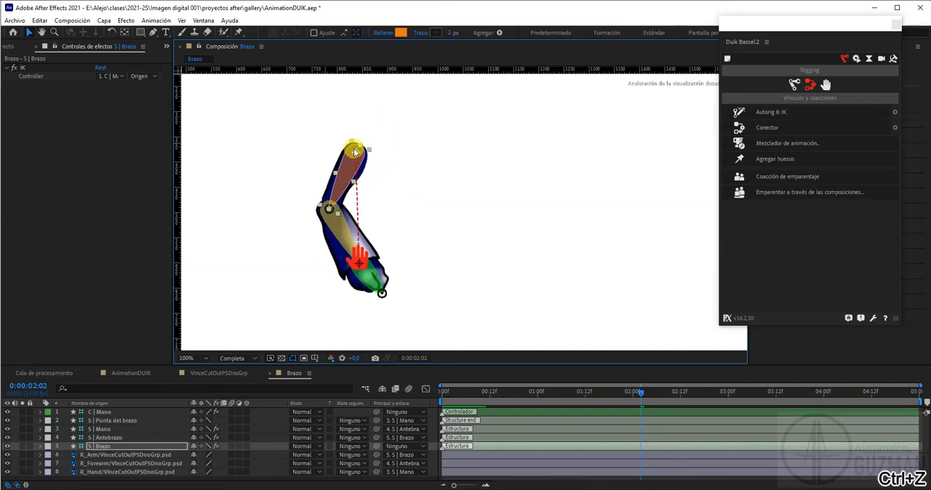
Disable IK on the C | Mano controller, enable FK follow through and overlap, and expand the Follow through & Overlap settings
{"action": "left_click", "coordinate": [366, 259]}
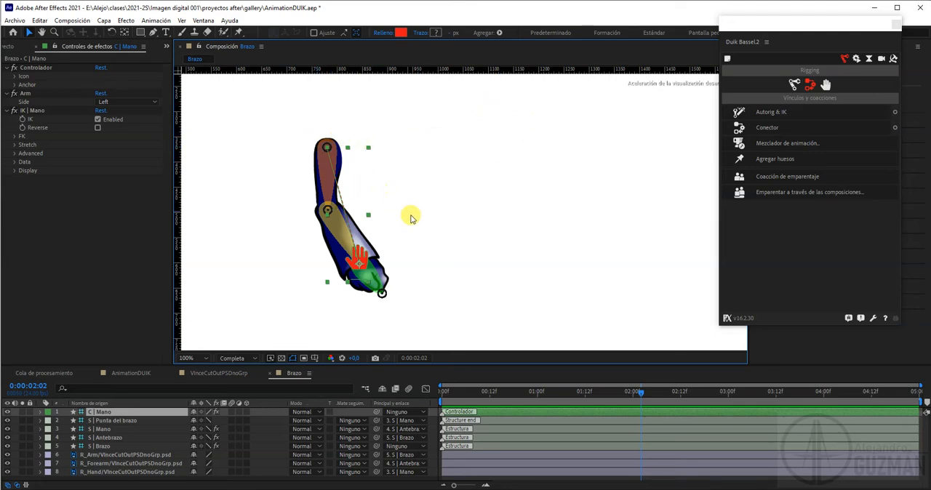
{"action": "left_click", "coordinate": [98, 120]}
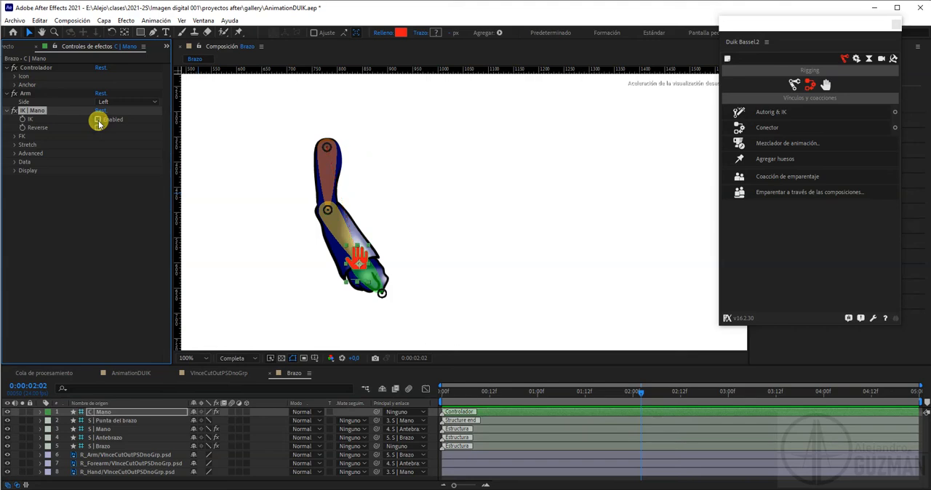
{"action": "left_click", "coordinate": [14, 137]}
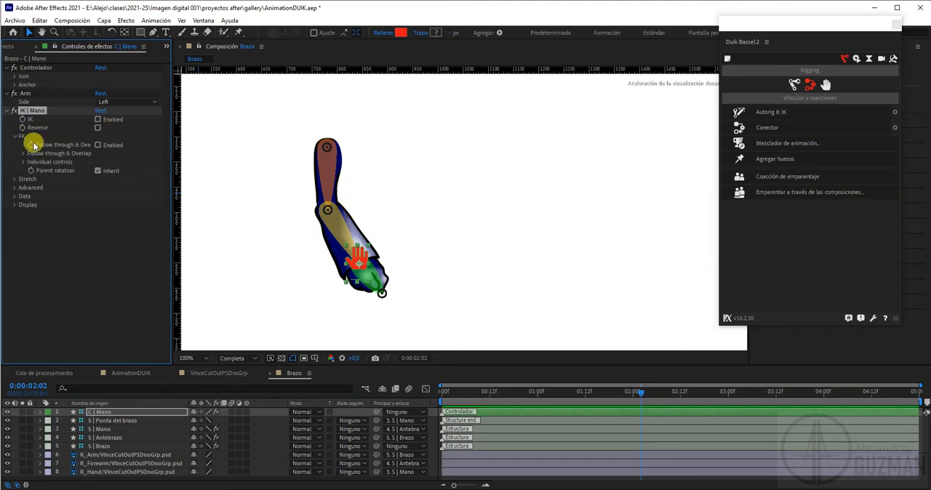
{"action": "left_click", "coordinate": [97, 146]}
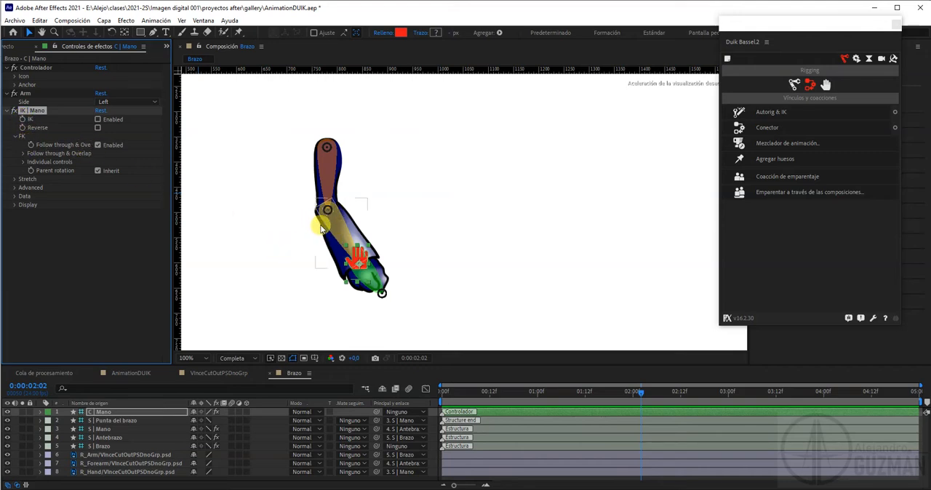
{"action": "left_click", "coordinate": [23, 154]}
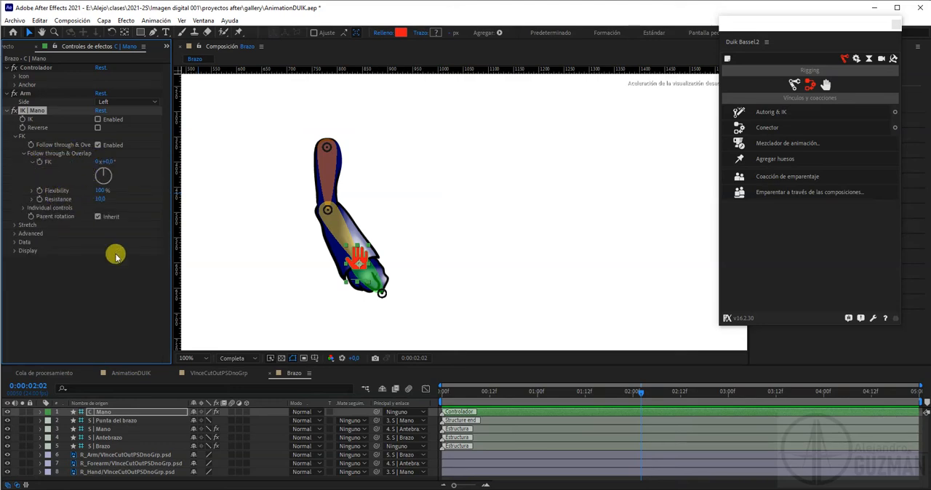
Keyframe the C | Mano controller's FK rotation at 0° on the first frame and at 33° at 2 seconds
{"action": "left_click_drag", "start_coordinate": [529, 393], "coordinate": [439, 395]}
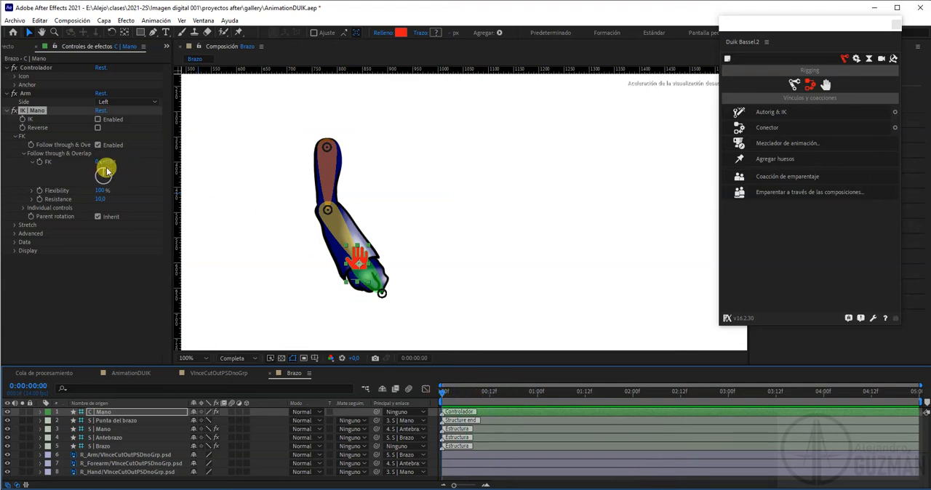
{"action": "mouse_move", "coordinate": [105, 163]}
{"action": "left_mouse_down"}
{"action": "mouse_move", "coordinate": [119, 167]}
{"action": "mouse_move", "coordinate": [94, 173]}
{"action": "mouse_move", "coordinate": [138, 162]}
{"action": "mouse_move", "coordinate": [95, 172]}
{"action": "mouse_move", "coordinate": [141, 170]}
{"action": "mouse_move", "coordinate": [91, 170]}
{"action": "left_mouse_up"}
{"action": "key", "text": "ctrl+z"}
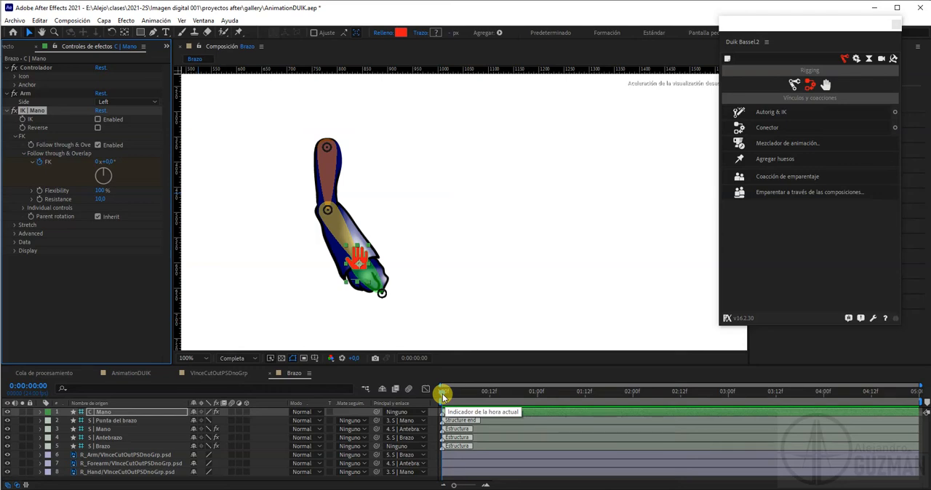
{"action": "left_click_drag", "start_coordinate": [442, 393], "coordinate": [542, 400]}
{"action": "left_click_drag", "start_coordinate": [624, 400], "coordinate": [635, 400]}
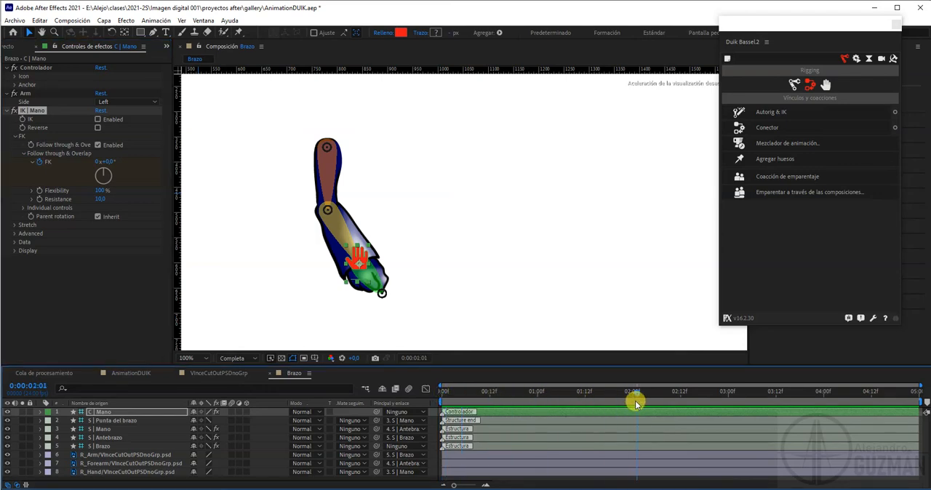
{"action": "left_click_drag", "start_coordinate": [106, 161], "coordinate": [128, 163]}
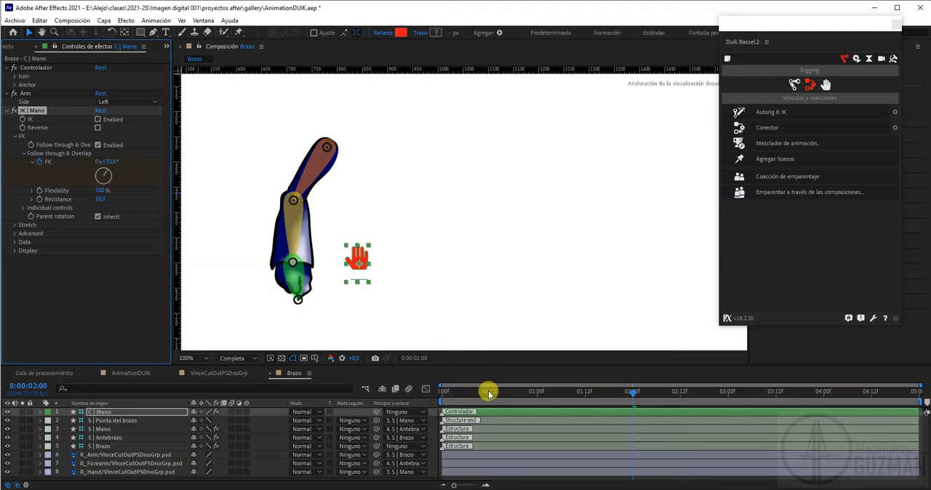
Play the arm's FK swing from the first frame and return to the start of the timeline
{"action": "left_click_drag", "start_coordinate": [495, 394], "coordinate": [432, 396]}
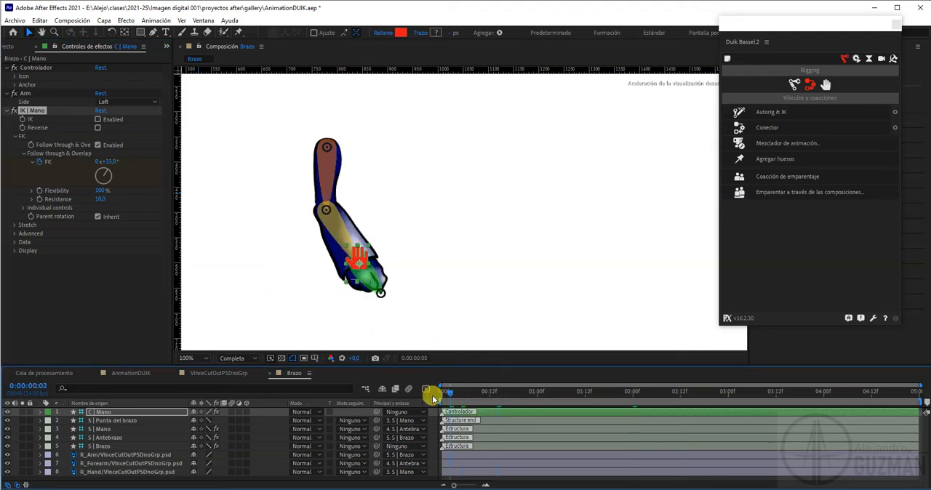
{"action": "key", "text": "space"}
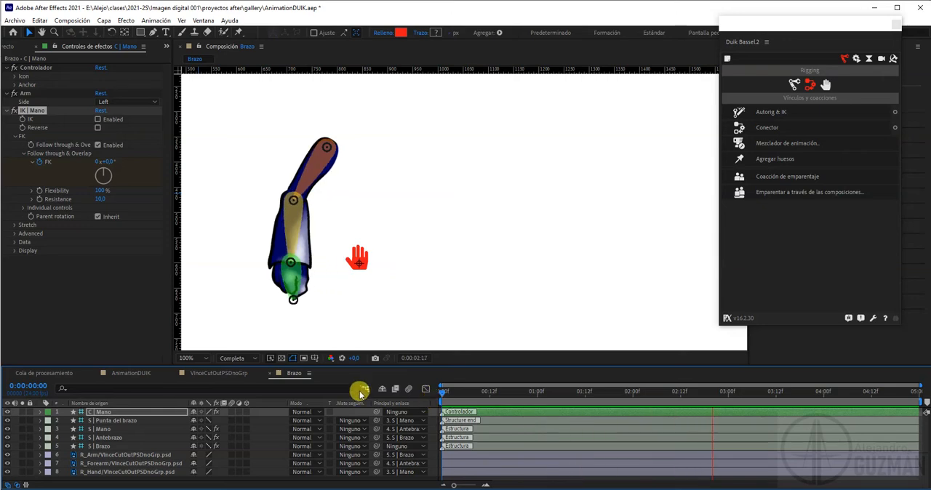
{"action": "left_click", "coordinate": [442, 397]}
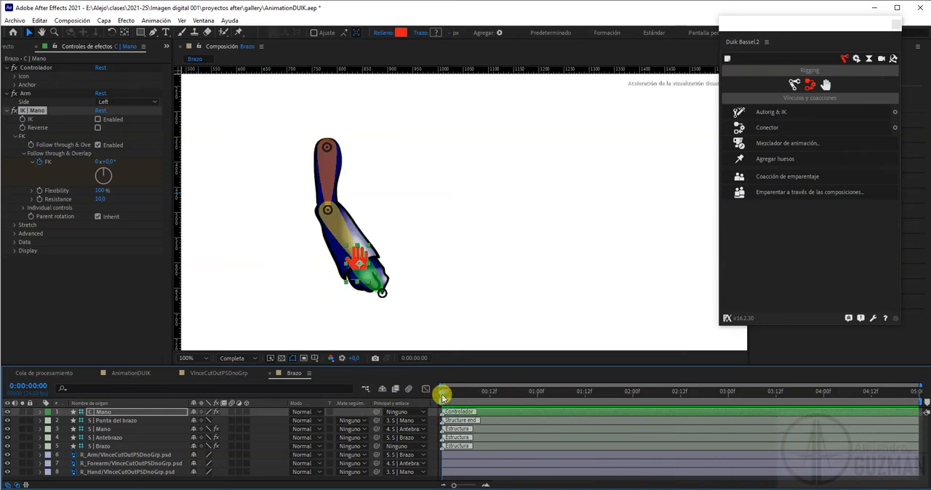
Reveal the C | Mano layer's keyframes and add an FK keyframe of -33° at 4 seconds
{"action": "left_click", "coordinate": [493, 413]}
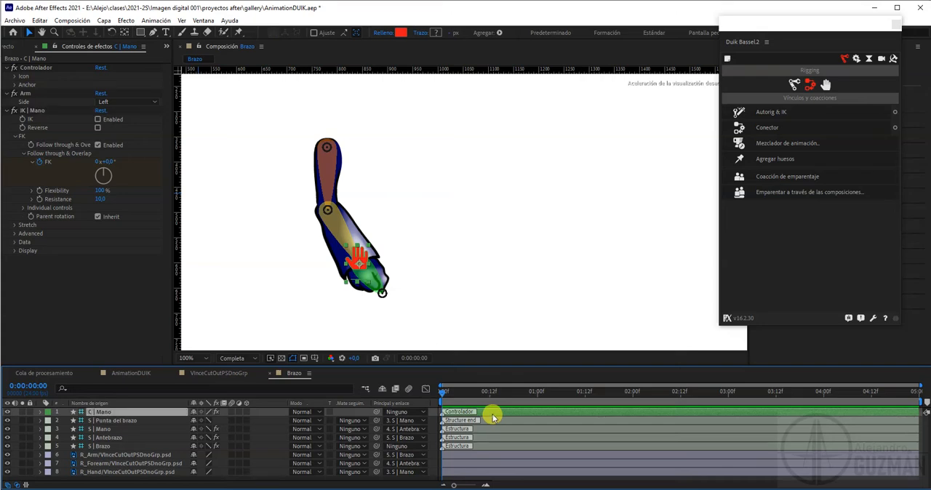
{"action": "key", "text": "u"}
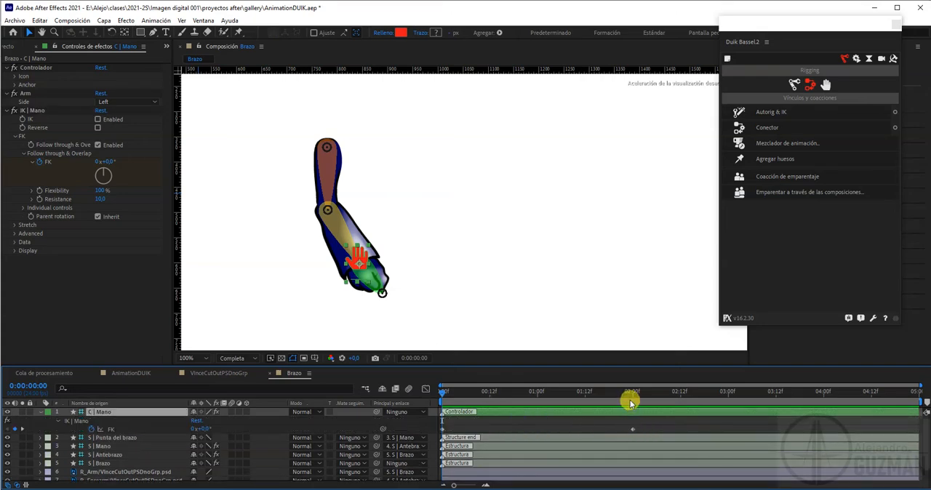
{"action": "key", "text": "space"}
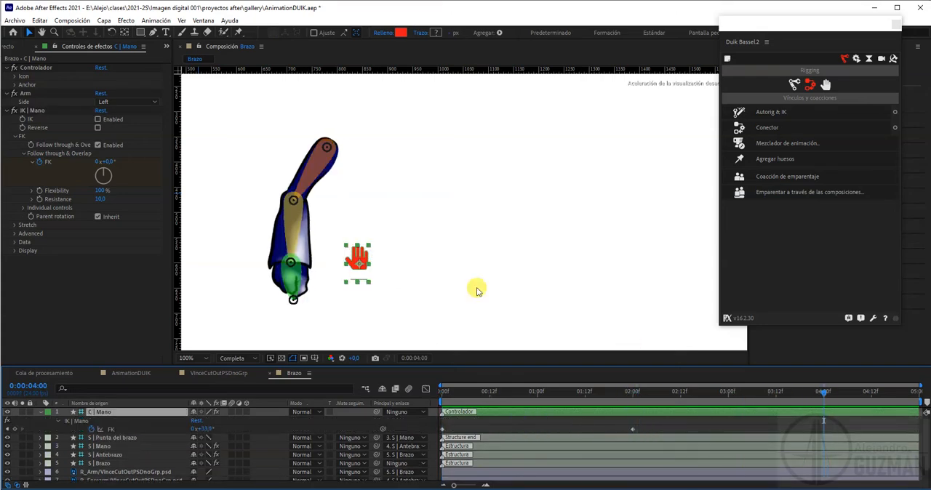
{"action": "left_click", "coordinate": [108, 161]}
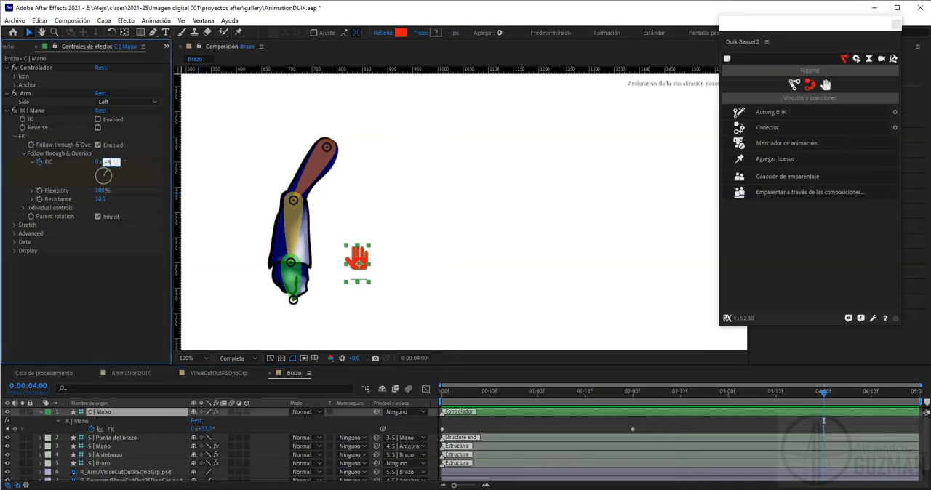
{"action": "type", "text": "-33"}
{"action": "key", "text": "Return"}
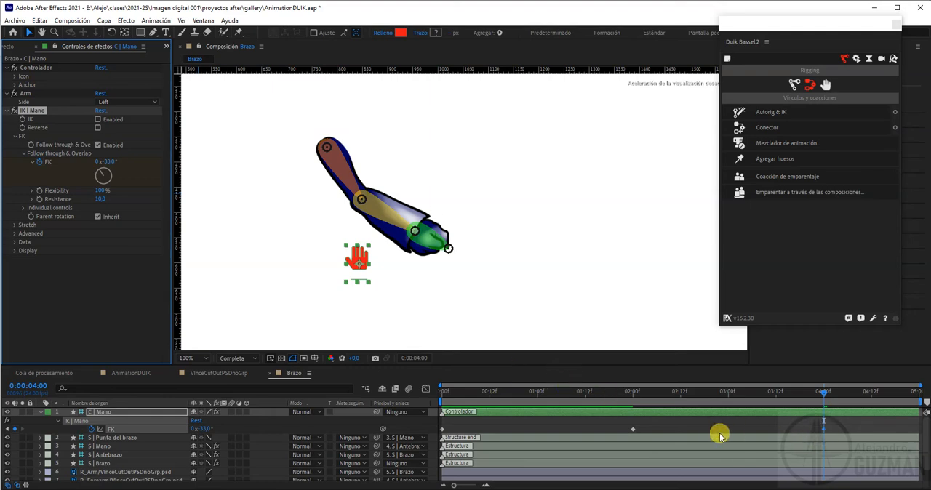
Preview the three-keyframe arm swing from the start, and return to the first frame
{"action": "left_click_drag", "start_coordinate": [450, 393], "coordinate": [438, 395]}
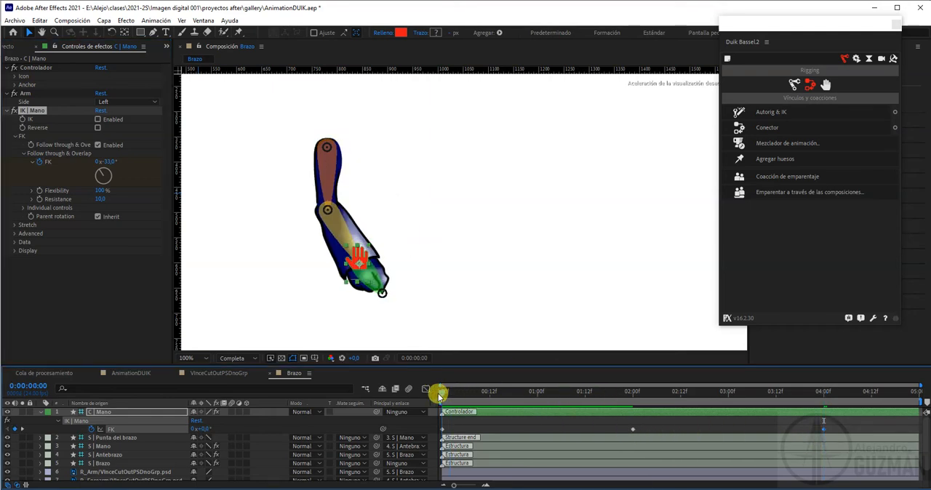
{"action": "key", "text": "space"}
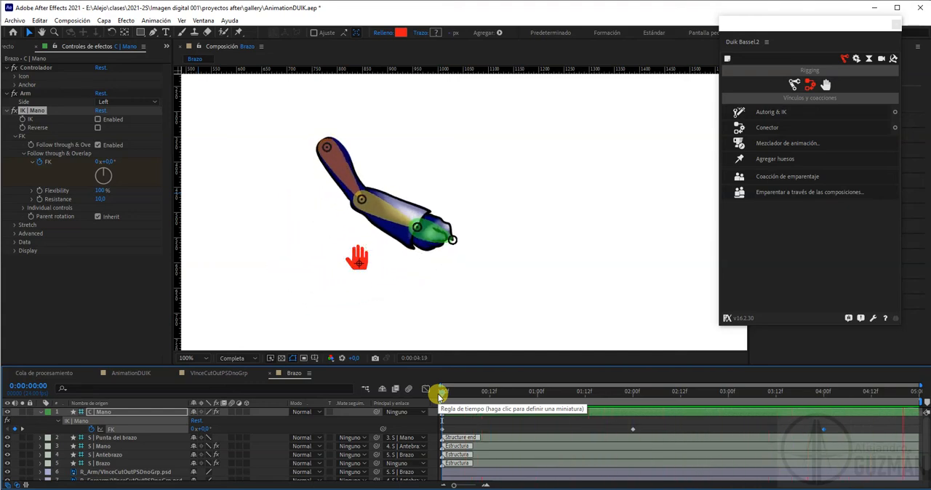
{"action": "key", "text": "space"}
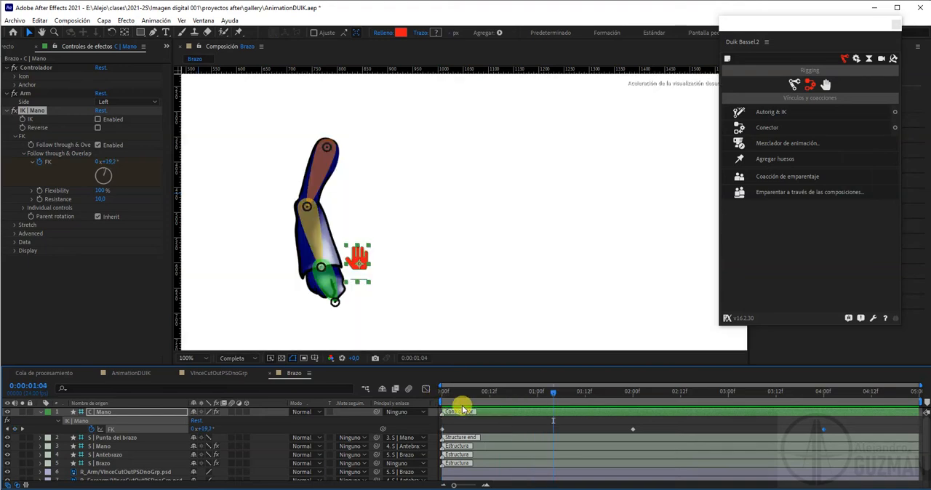
{"action": "left_click", "coordinate": [441, 391]}
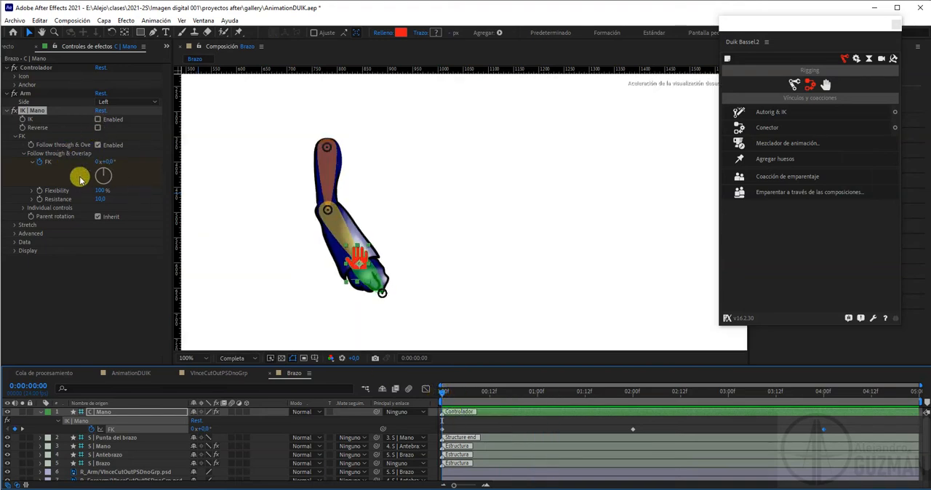
Set the Follow through & Overlap Flexibility to 150% and Resistance to 15
{"action": "left_click", "coordinate": [102, 190]}
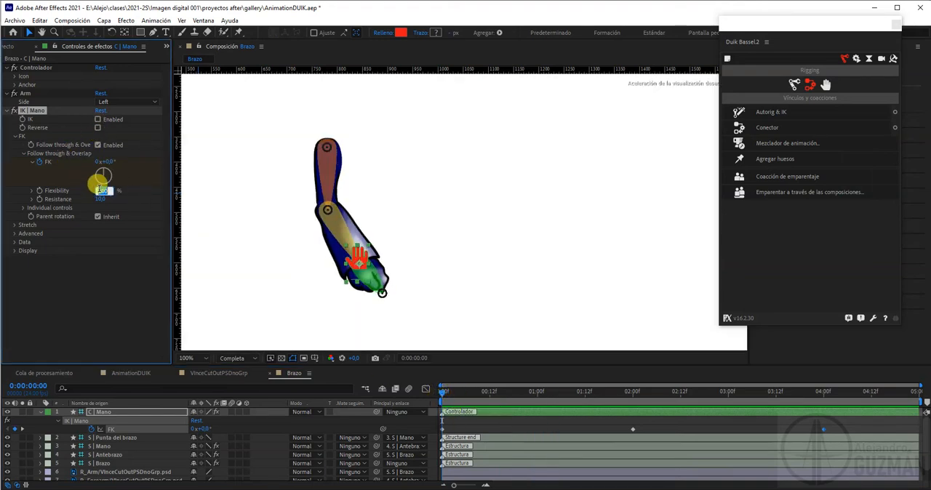
{"action": "type", "text": "150"}
{"action": "key", "text": "Return"}
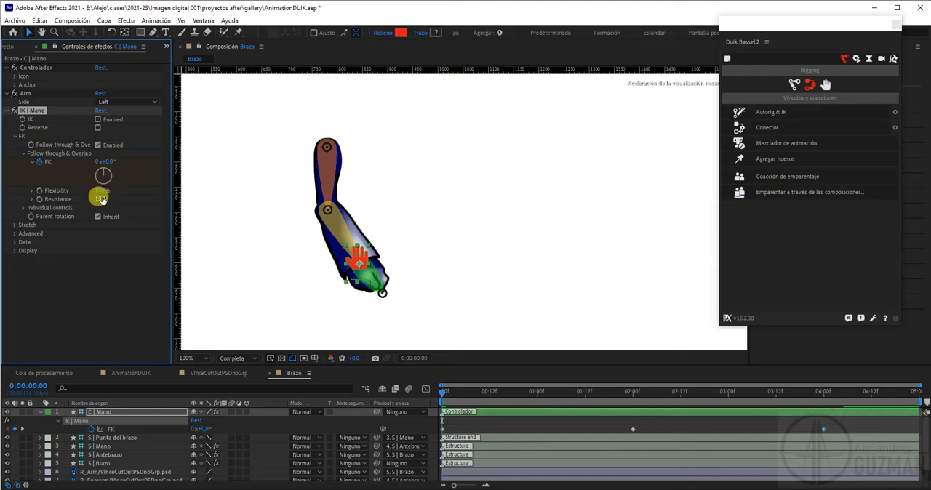
Play the arm animation from the first frame to check the new Flexibility and Resistance, and stop the playback
{"action": "left_click", "coordinate": [442, 393]}
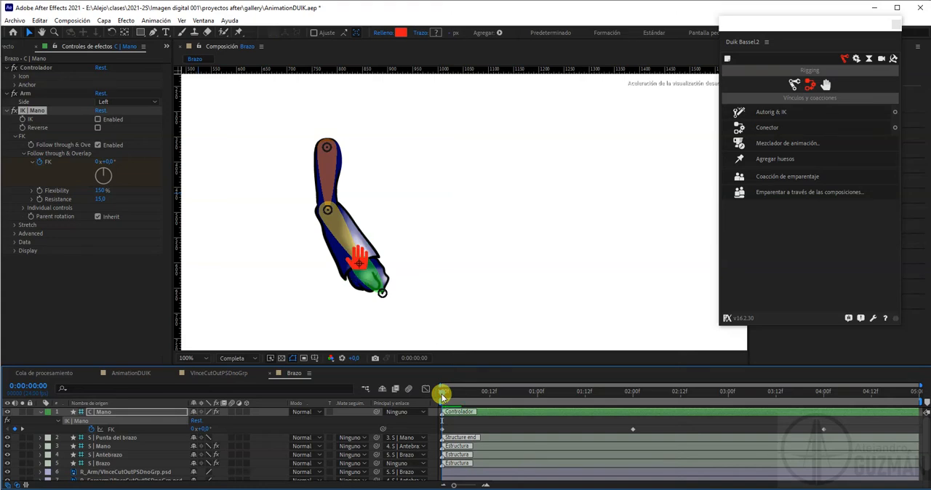
{"action": "key", "text": "space"}
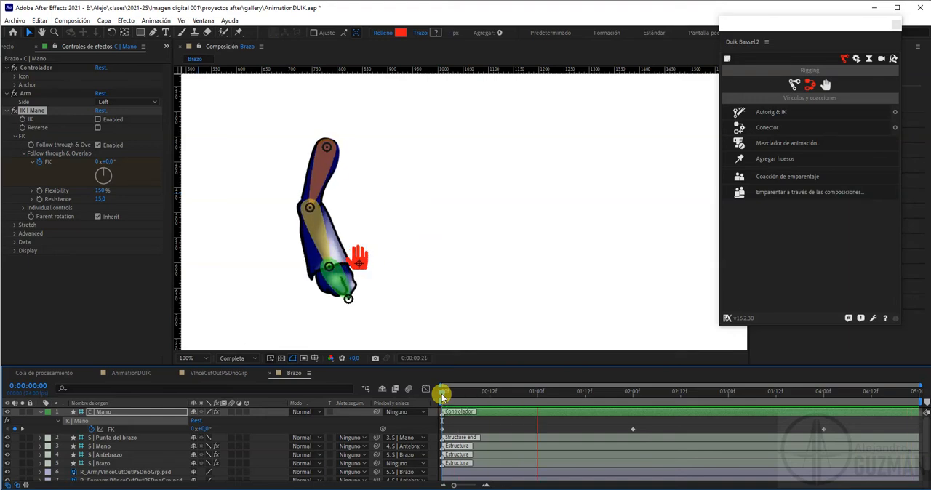
{"action": "key", "text": "space"}
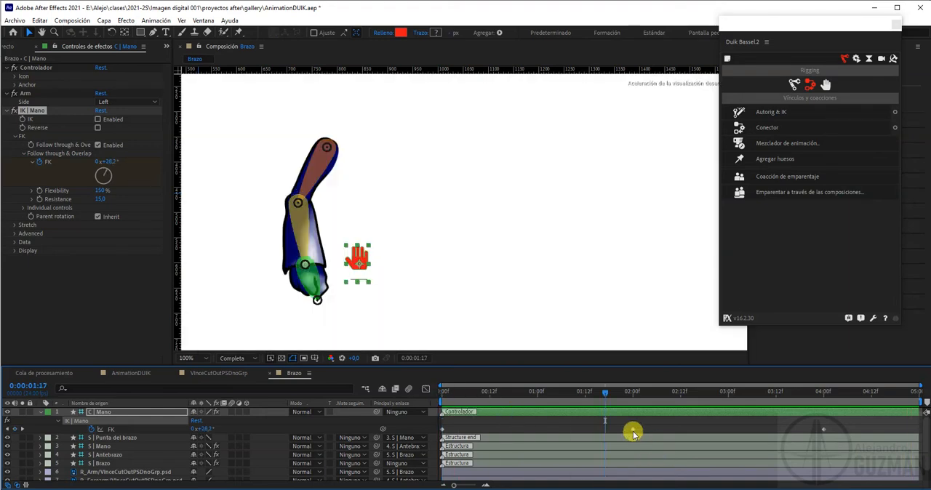
Move the FK keyframes at 2 and 4 seconds to 12 frames and 1 second, and play the faster swing
{"action": "left_click_drag", "start_coordinate": [633, 433], "coordinate": [490, 429]}
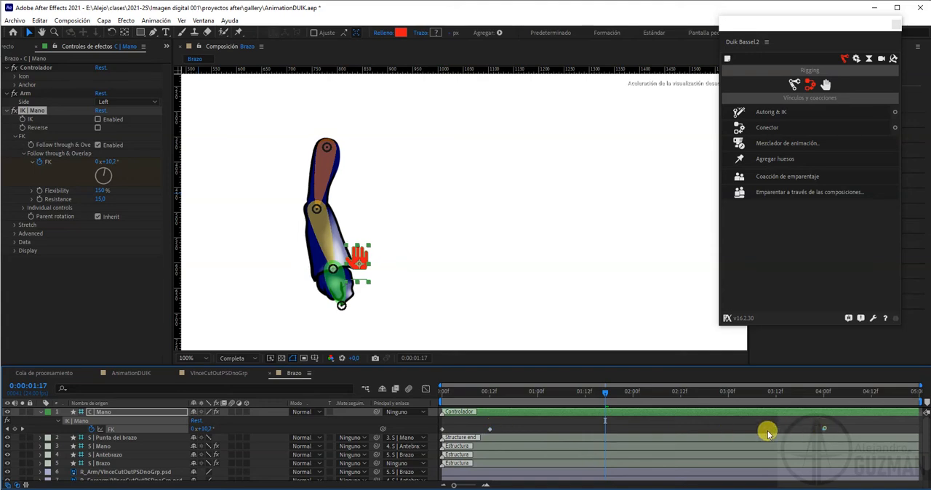
{"action": "left_click_drag", "start_coordinate": [768, 433], "coordinate": [537, 430]}
{"action": "key", "text": "Home"}
{"action": "key", "text": "space"}
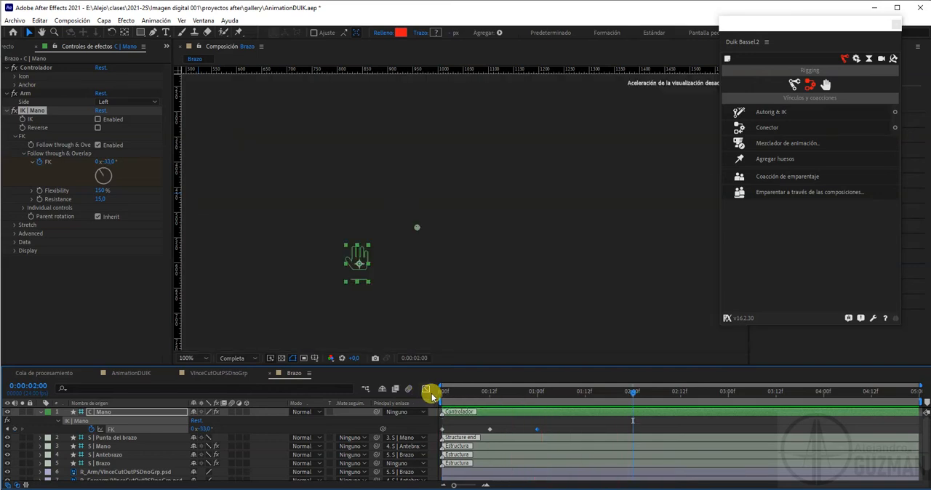
Go to the keyframe at 1 second and set the Follow through & Overlap Resistance to 8, and to 15
{"action": "left_click_drag", "start_coordinate": [443, 392], "coordinate": [536, 397]}
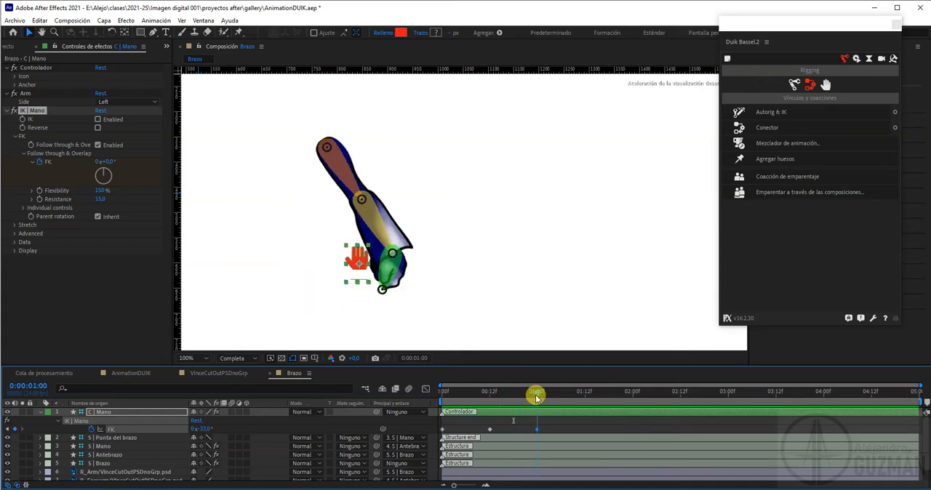
{"action": "left_click", "coordinate": [102, 199]}
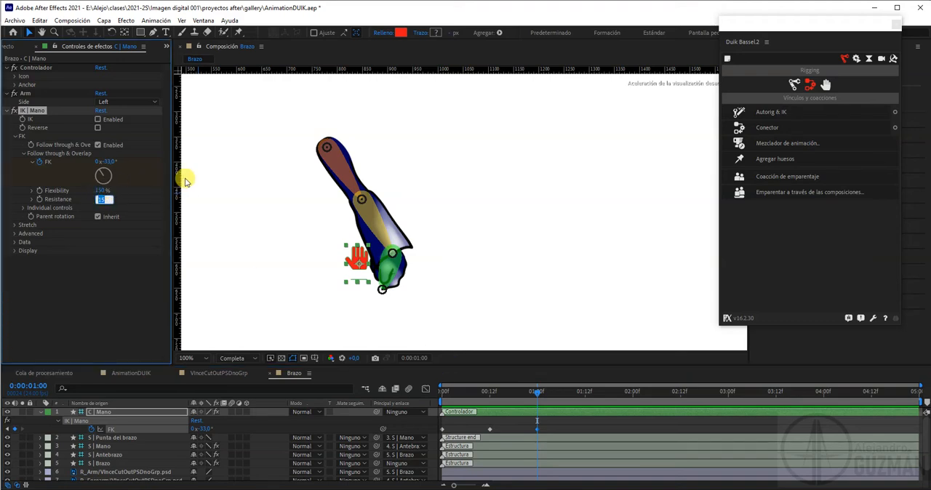
{"action": "type", "text": "8"}
{"action": "key", "text": "Return"}
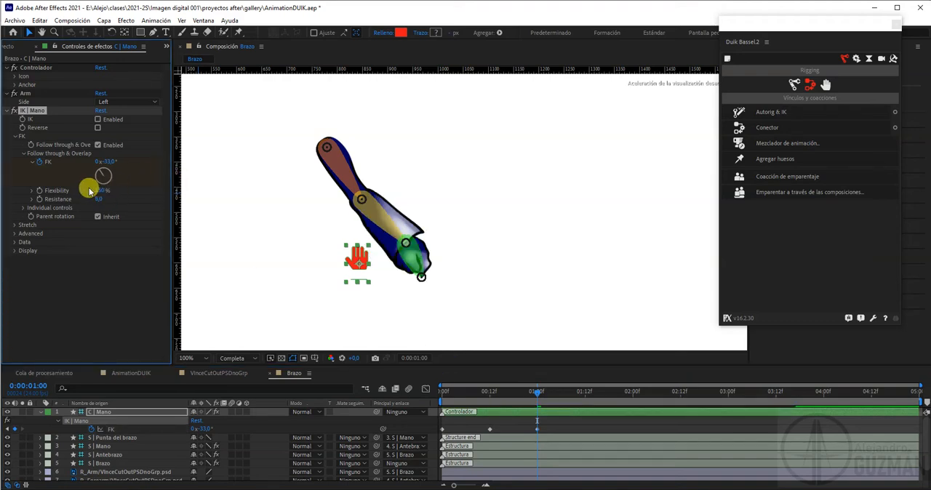
{"action": "left_click", "coordinate": [100, 198]}
{"action": "type", "text": "15"}
{"action": "key", "text": "Return"}
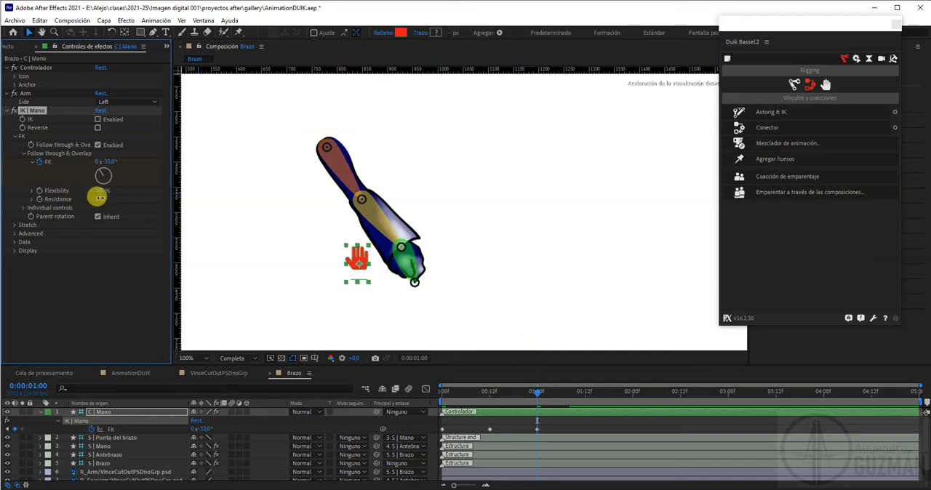
Set the Resistance to 12, and at the first frame start keyframing Flexibility at 150% and Resistance at 15
{"action": "key", "text": "Return"}
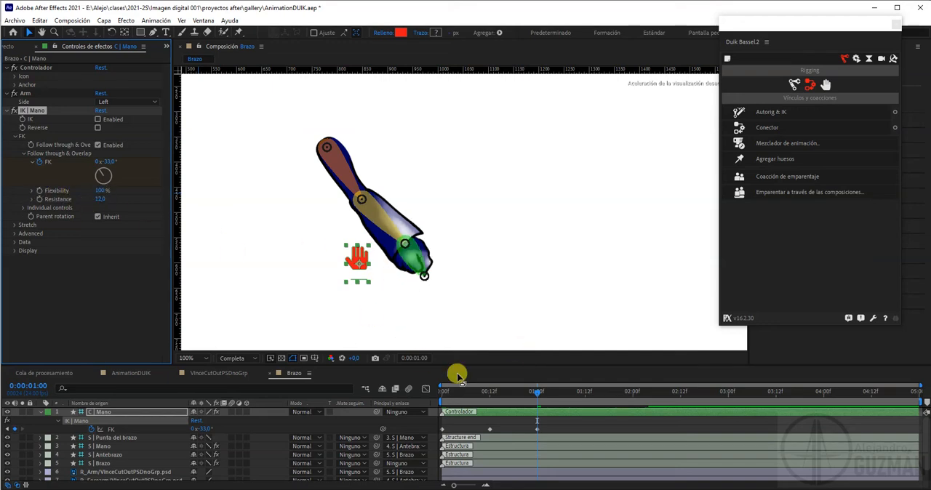
{"action": "left_click_drag", "start_coordinate": [539, 396], "coordinate": [419, 390]}
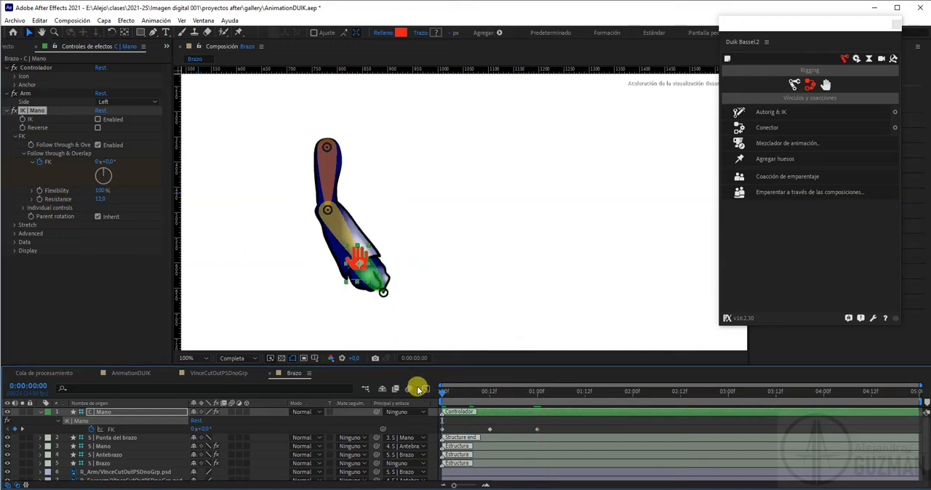
{"action": "mouse_move", "coordinate": [538, 432]}
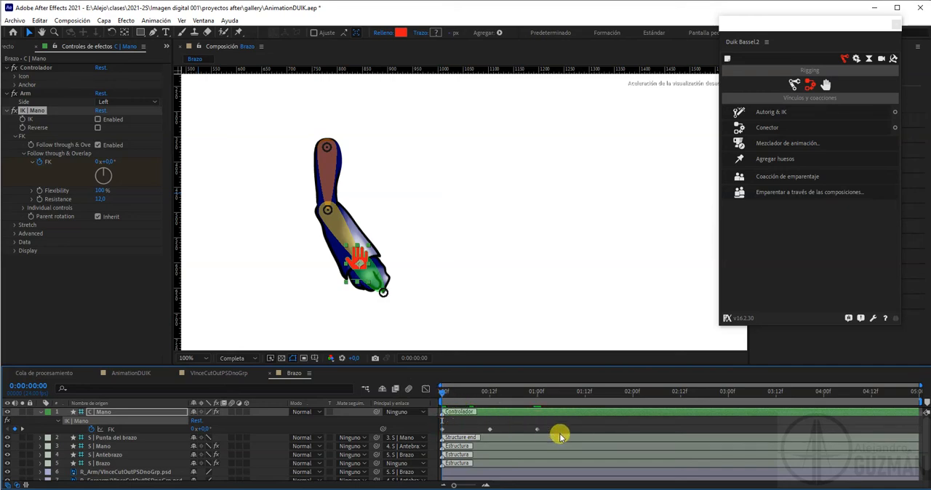
{"action": "left_click", "coordinate": [38, 193]}
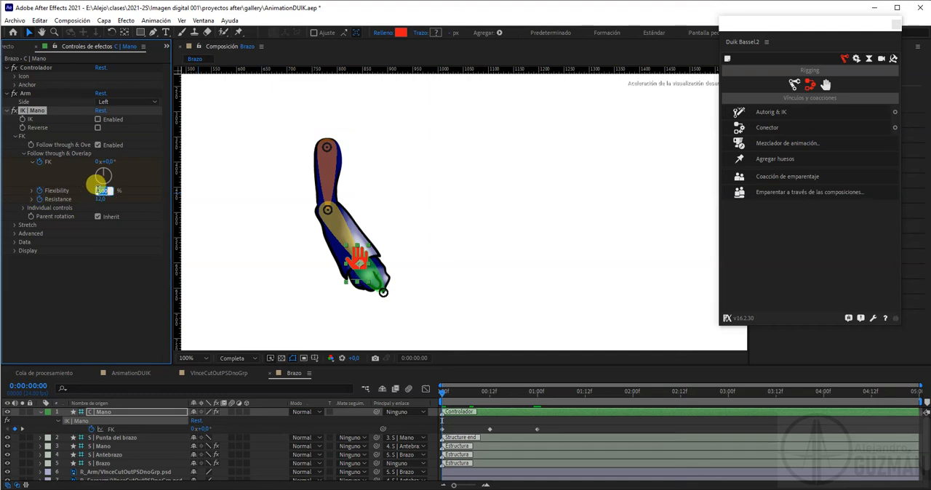
{"action": "left_click_drag", "start_coordinate": [98, 191], "coordinate": [106, 203]}
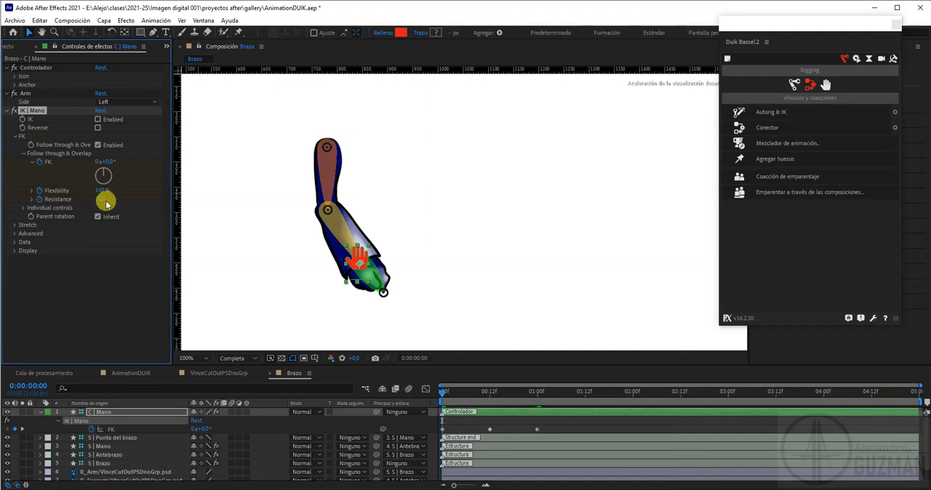
{"action": "left_click", "coordinate": [101, 201]}
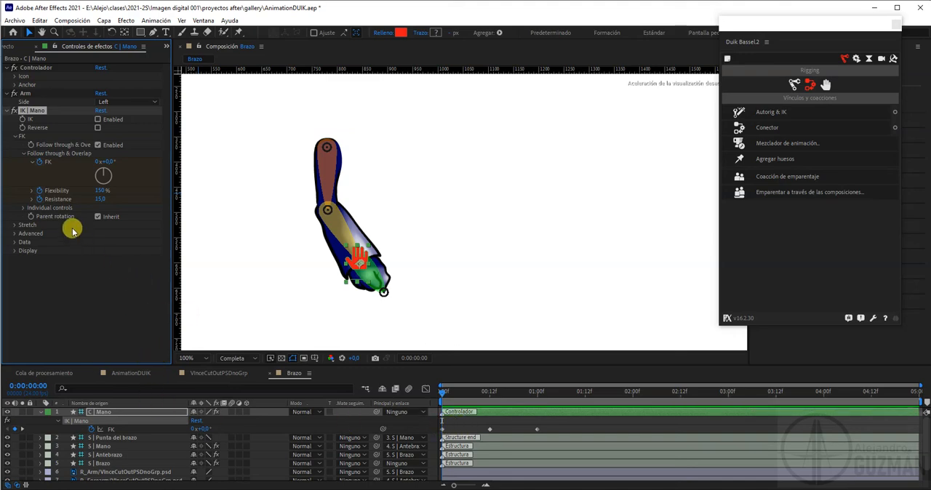
Show only the keyframed FK, Flexibility and Resistance properties of the C | Mano layer in the timeline
{"action": "left_click", "coordinate": [103, 416]}
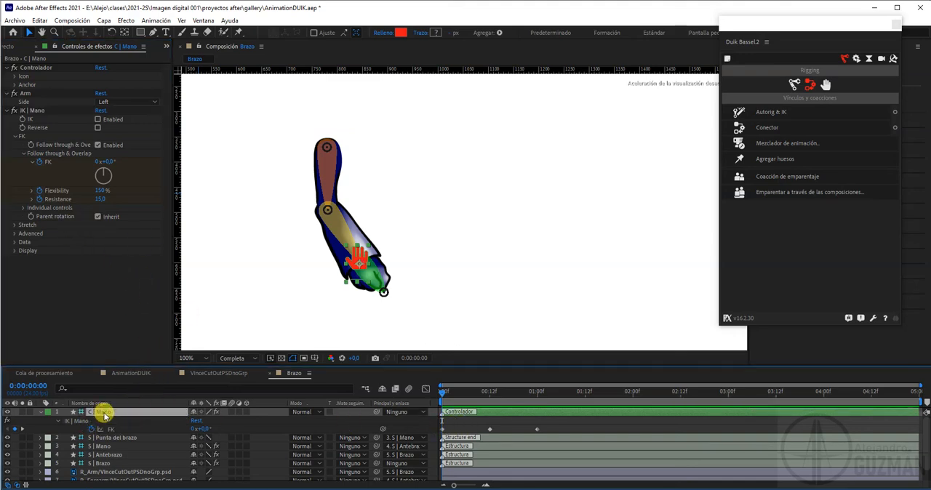
{"action": "key", "text": "u"}
{"action": "key", "text": "u"}
{"action": "key", "text": "u"}
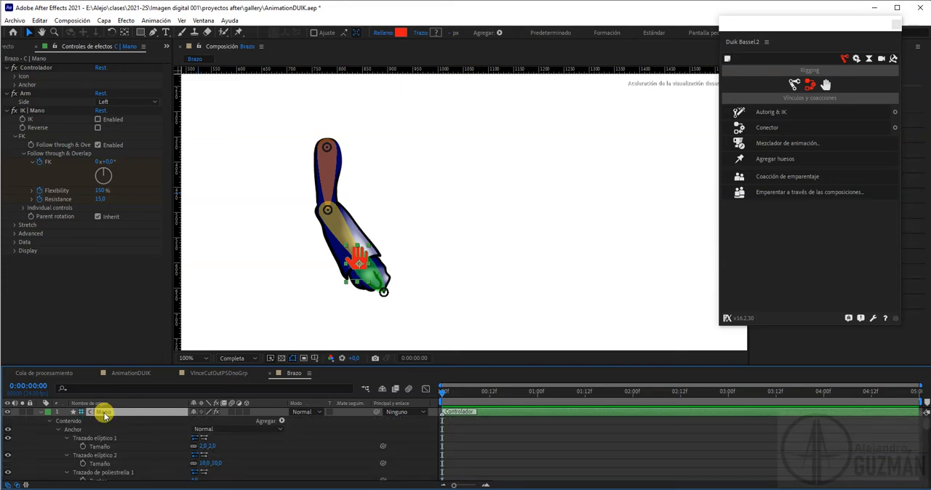
{"action": "scroll", "coordinate": [274, 454], "scroll_direction": "down", "scroll_amount": 1}
{"action": "scroll", "coordinate": [273, 455], "scroll_direction": "down", "scroll_amount": 6}
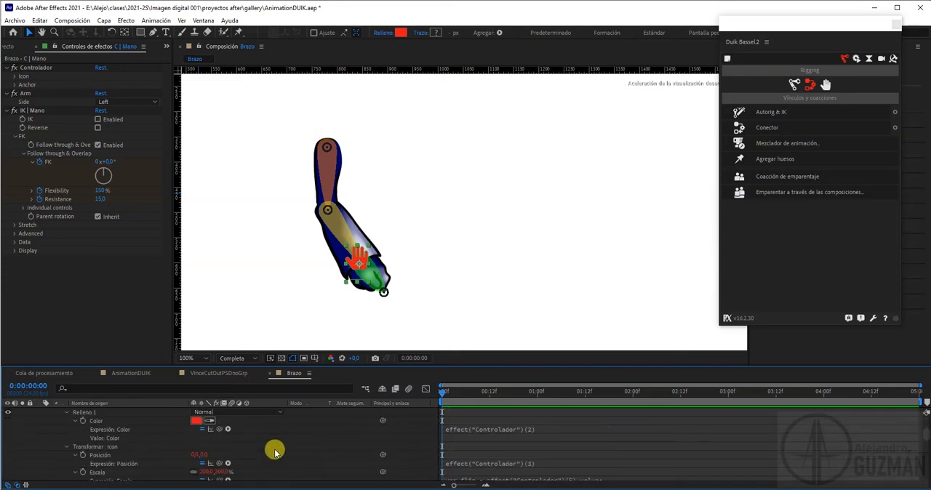
{"action": "scroll", "coordinate": [276, 445], "scroll_direction": "up", "scroll_amount": 8}
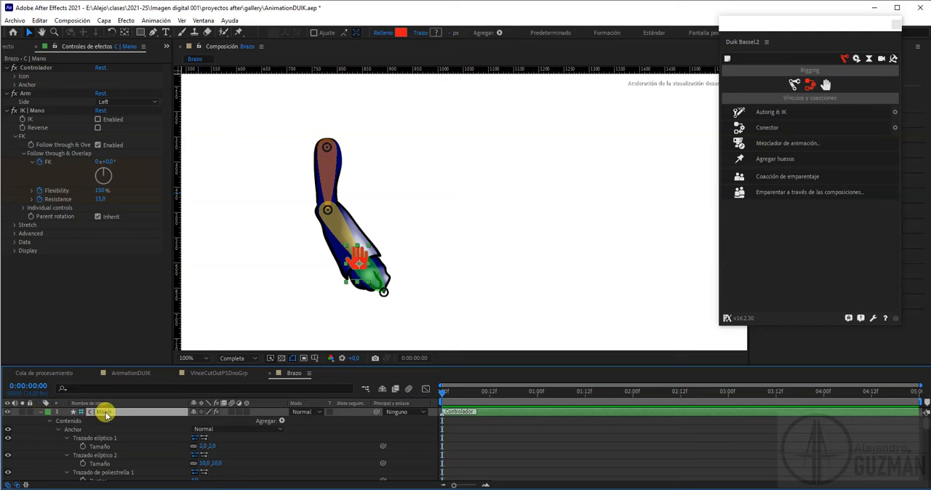
{"action": "left_click", "coordinate": [40, 411]}
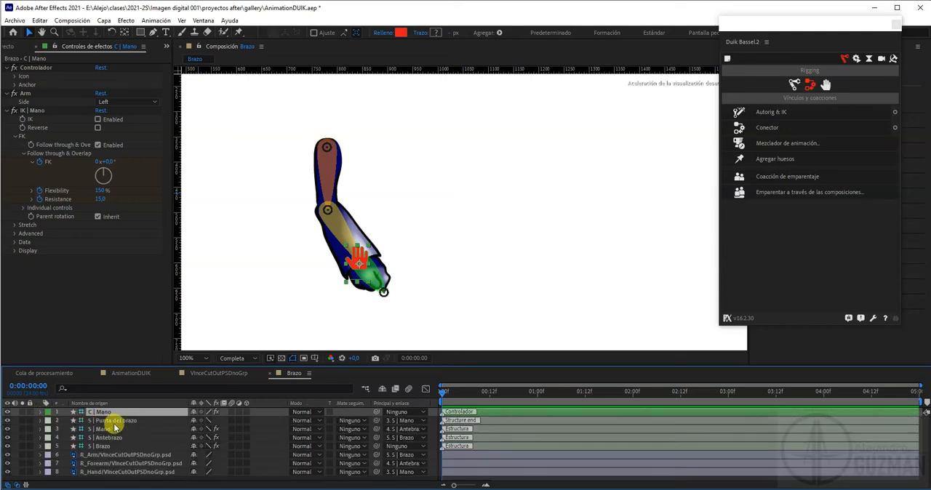
{"action": "key", "text": "u"}
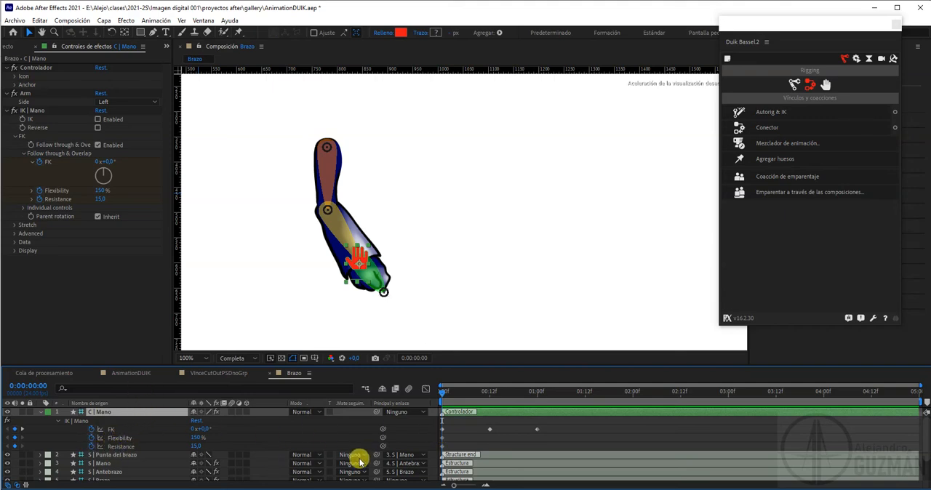
Add Flexibility and Resistance keyframes with their current values at 12 frames
{"action": "left_click_drag", "start_coordinate": [445, 395], "coordinate": [490, 395]}
{"action": "left_click", "coordinate": [16, 438]}
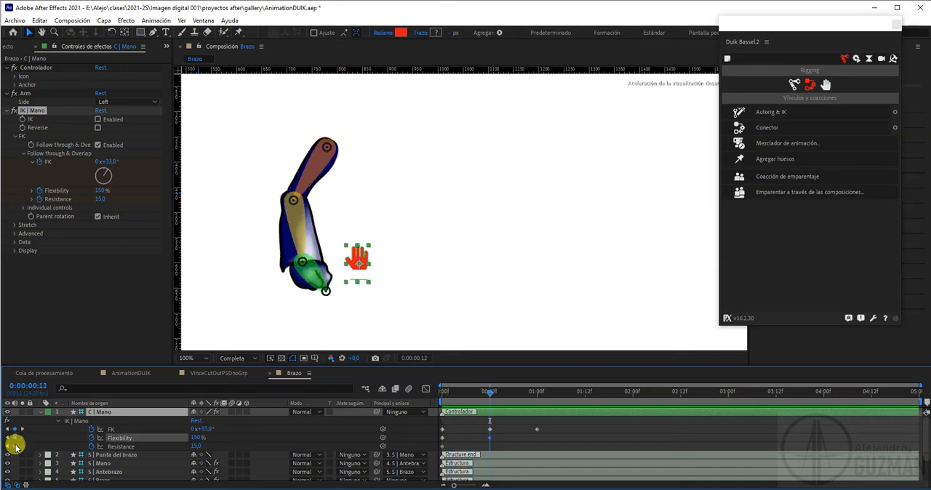
{"action": "left_click", "coordinate": [16, 447]}
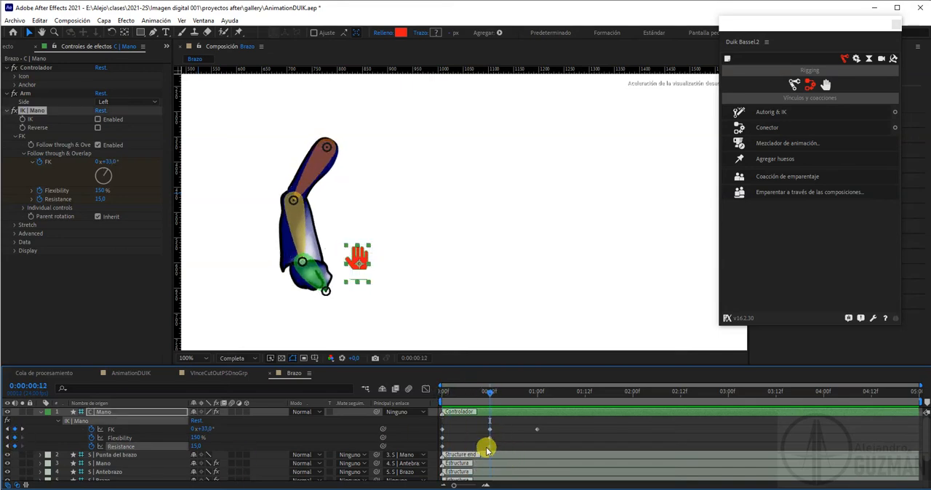
At 1 second, keyframe the Flexibility at 100% and the Resistance at 12
{"action": "left_click", "coordinate": [492, 407]}
{"action": "left_click_drag", "start_coordinate": [491, 393], "coordinate": [537, 392]}
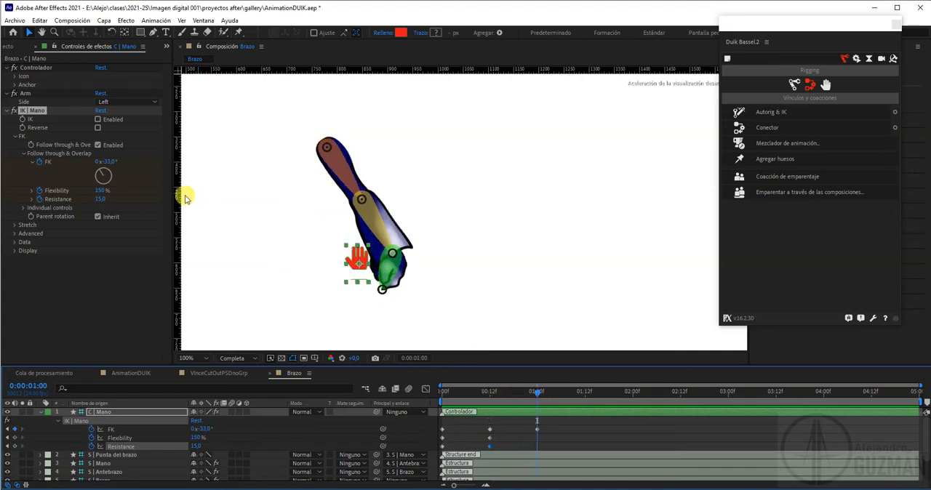
{"action": "left_click", "coordinate": [100, 189]}
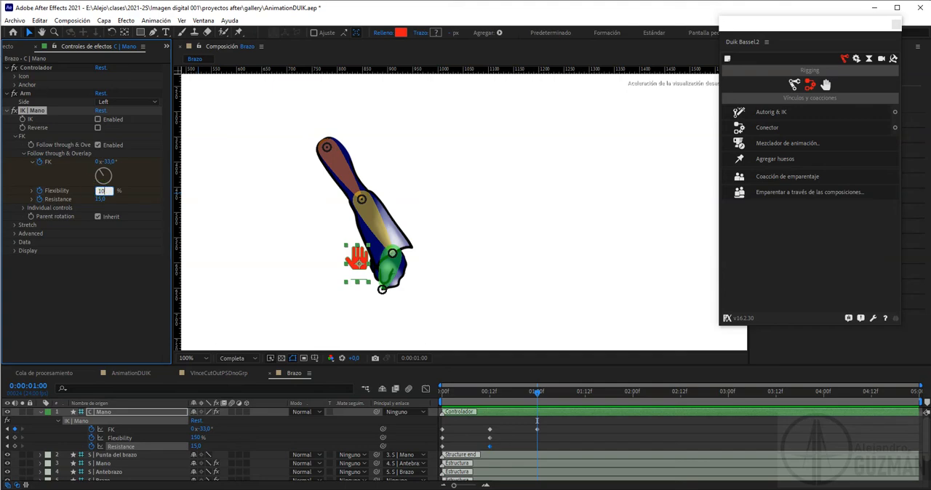
{"action": "type", "text": "100"}
{"action": "key", "text": "Tab"}
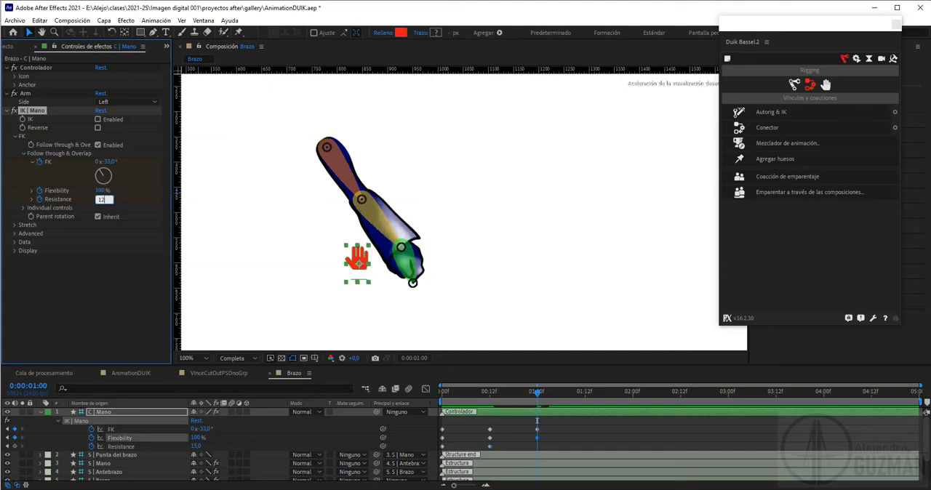
{"action": "type", "text": "12"}
{"action": "key", "text": "Return"}
Play the arm animation from the first frame to check the keyframed Flexibility and Resistance, and return to the start
{"action": "left_click_drag", "start_coordinate": [454, 394], "coordinate": [432, 394]}
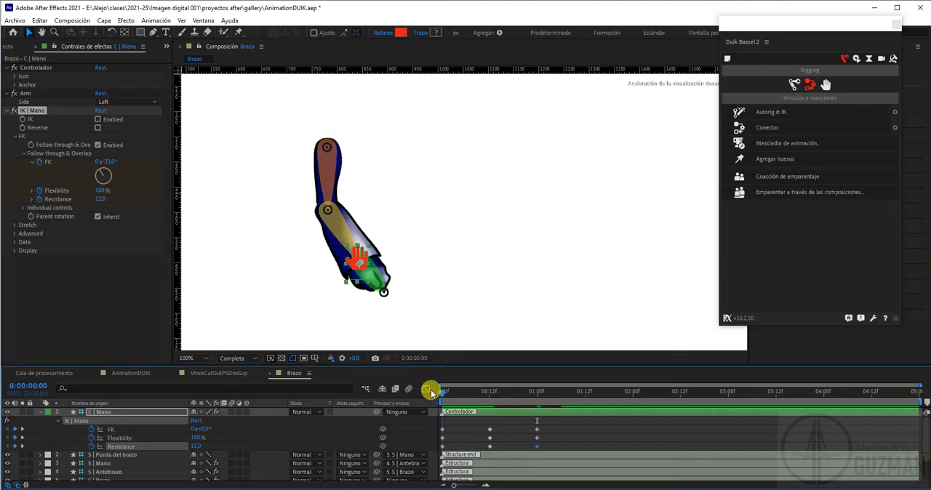
{"action": "key", "text": "space"}
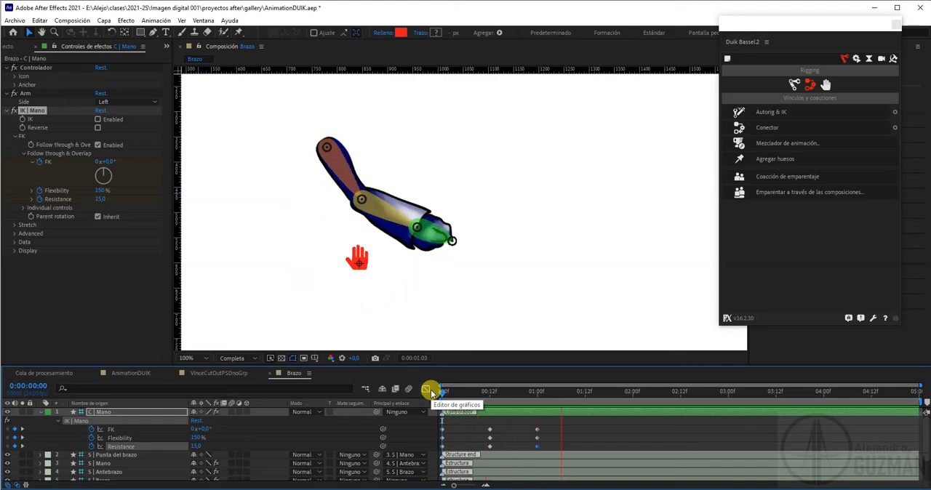
{"action": "left_click_drag", "start_coordinate": [472, 397], "coordinate": [429, 404]}
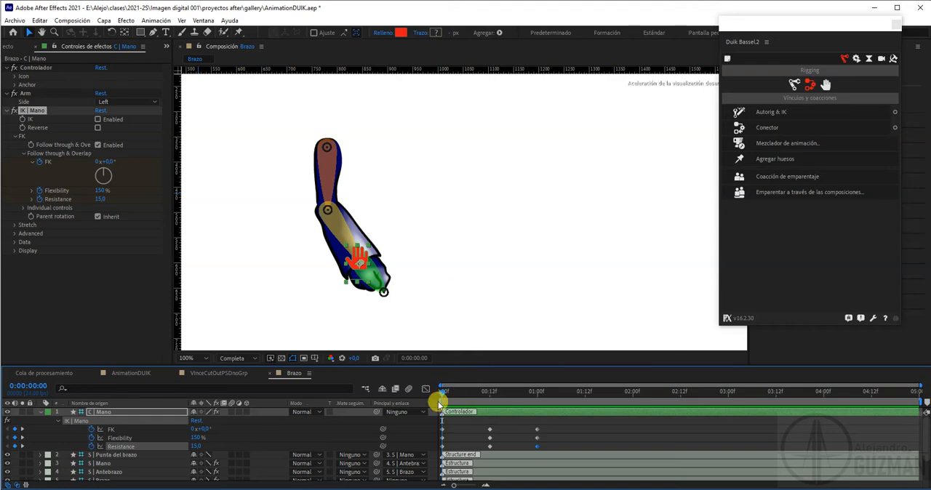
Expand the FK Individual controls and start keyframing the Lower rotation at 0° on the first frame
{"action": "left_click", "coordinate": [23, 209]}
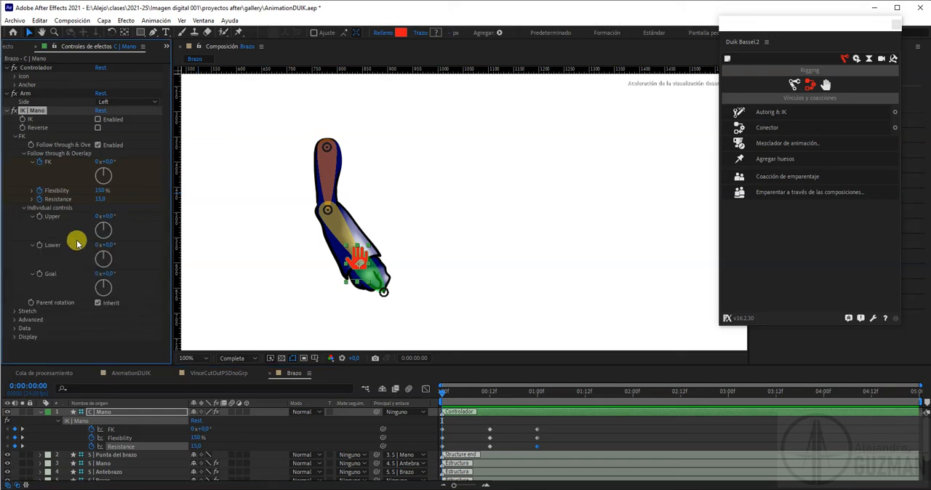
{"action": "mouse_move", "coordinate": [435, 397]}
{"action": "left_mouse_down"}
{"action": "mouse_move", "coordinate": [492, 395]}
{"action": "mouse_move", "coordinate": [434, 396]}
{"action": "left_mouse_up"}
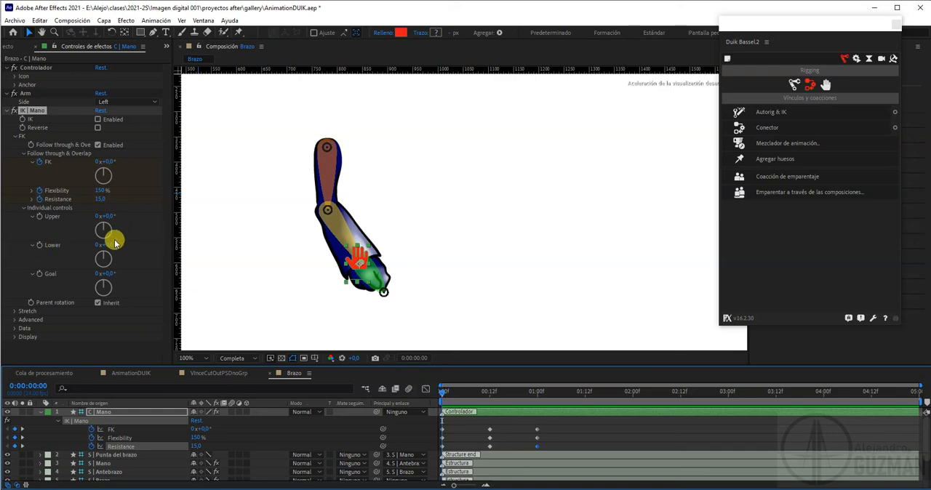
{"action": "mouse_move", "coordinate": [107, 247]}
{"action": "left_mouse_down"}
{"action": "mouse_move", "coordinate": [119, 243]}
{"action": "mouse_move", "coordinate": [97, 245]}
{"action": "mouse_move", "coordinate": [115, 248]}
{"action": "left_mouse_up"}
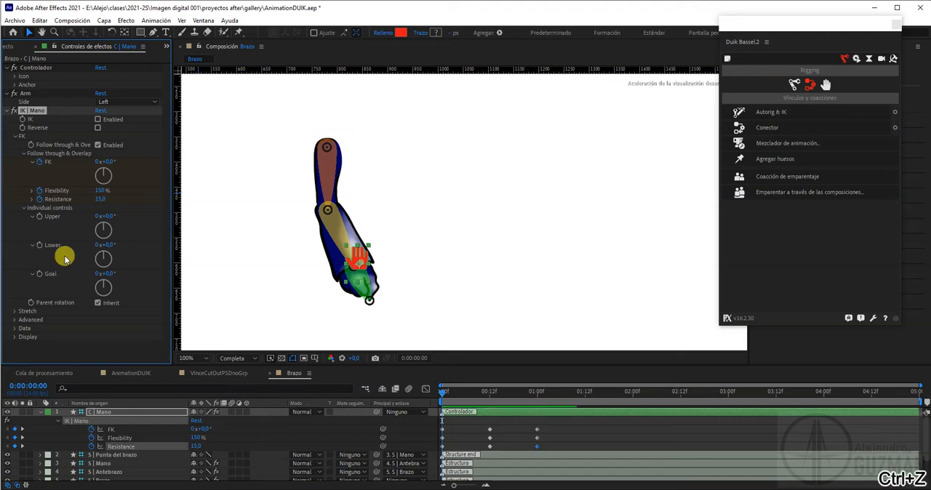
{"action": "key", "text": "ctrl+z"}
{"action": "left_click", "coordinate": [41, 245]}
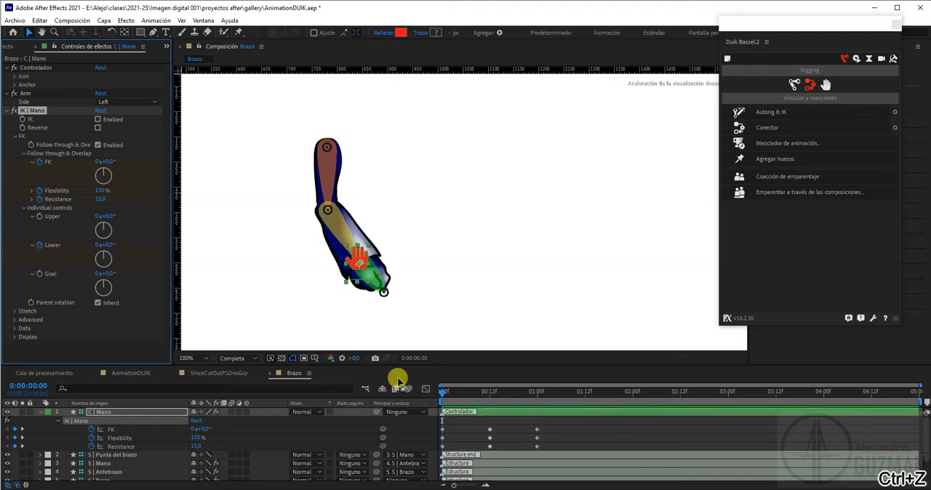
Keyframe the Lower rotation at 12° on frame 12 and at 0° on 1 second
{"action": "left_click_drag", "start_coordinate": [443, 393], "coordinate": [491, 395]}
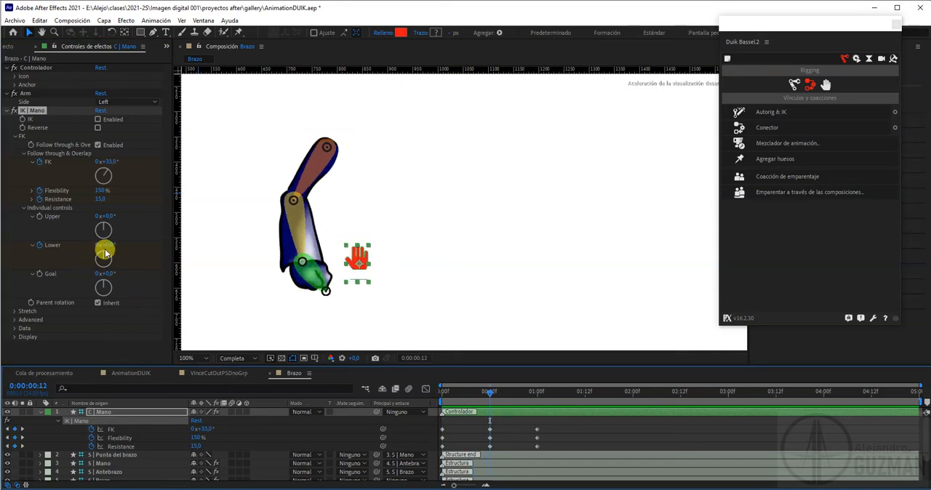
{"action": "mouse_move", "coordinate": [104, 245]}
{"action": "left_mouse_down"}
{"action": "mouse_move", "coordinate": [95, 243]}
{"action": "mouse_move", "coordinate": [111, 247]}
{"action": "left_mouse_up"}
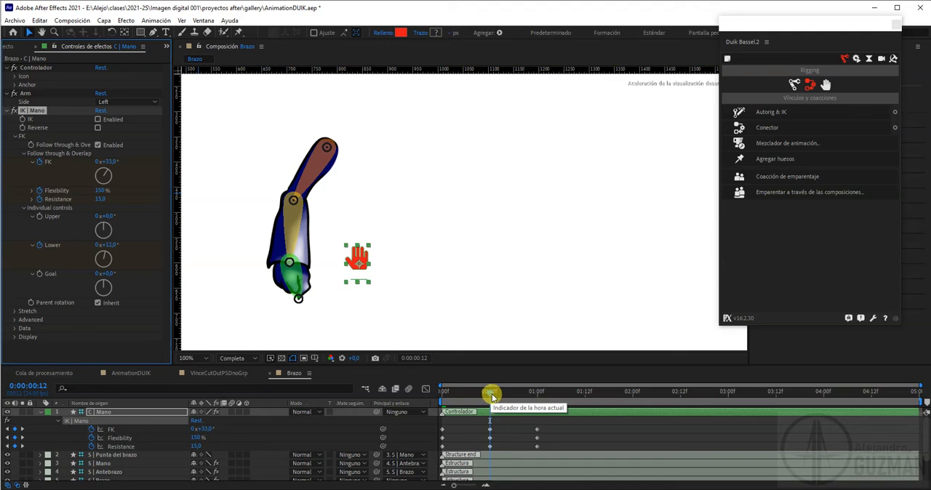
{"action": "left_click_drag", "start_coordinate": [491, 395], "coordinate": [538, 399]}
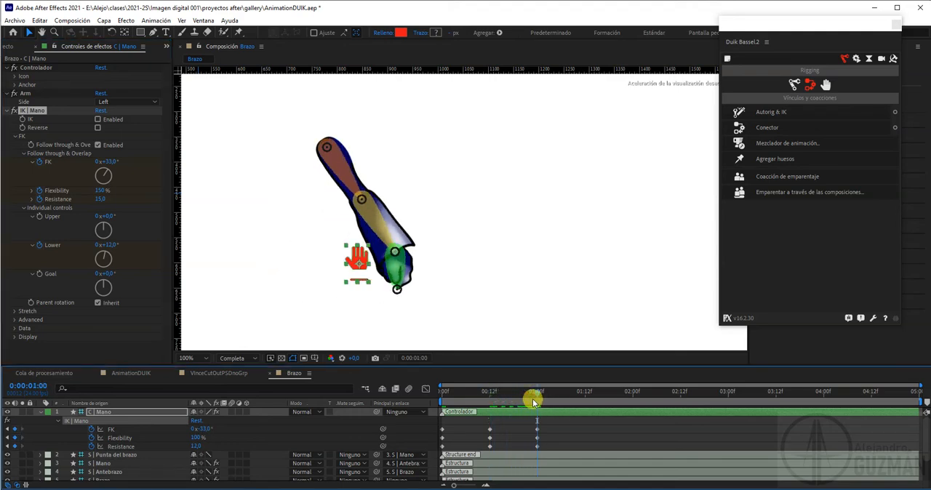
{"action": "left_click", "coordinate": [107, 245]}
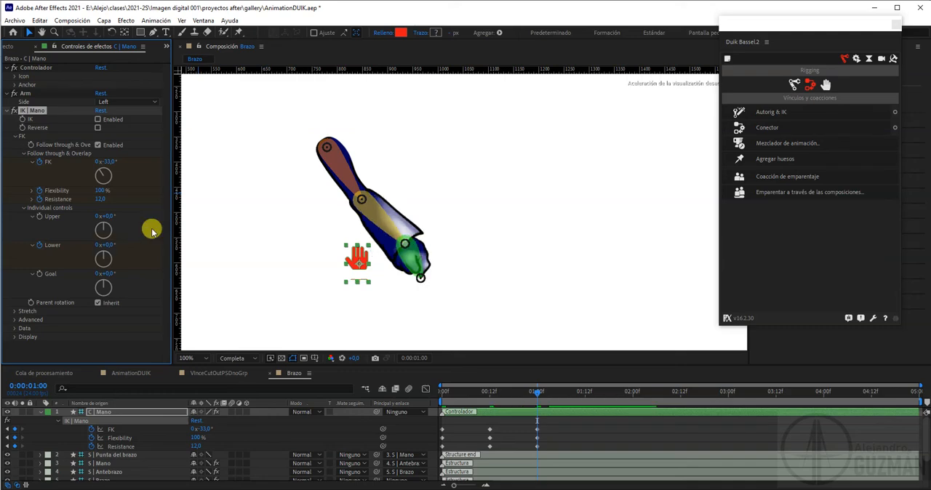
Refresh the keyframed properties of the C | Mano layer so the timeline also lists Lower
{"action": "left_click", "coordinate": [109, 414]}
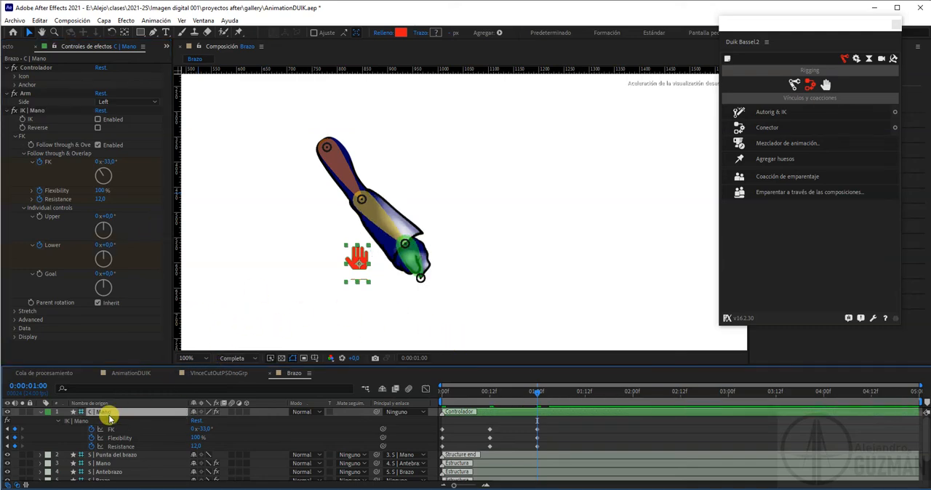
{"action": "key", "text": "u"}
{"action": "key", "text": "u"}
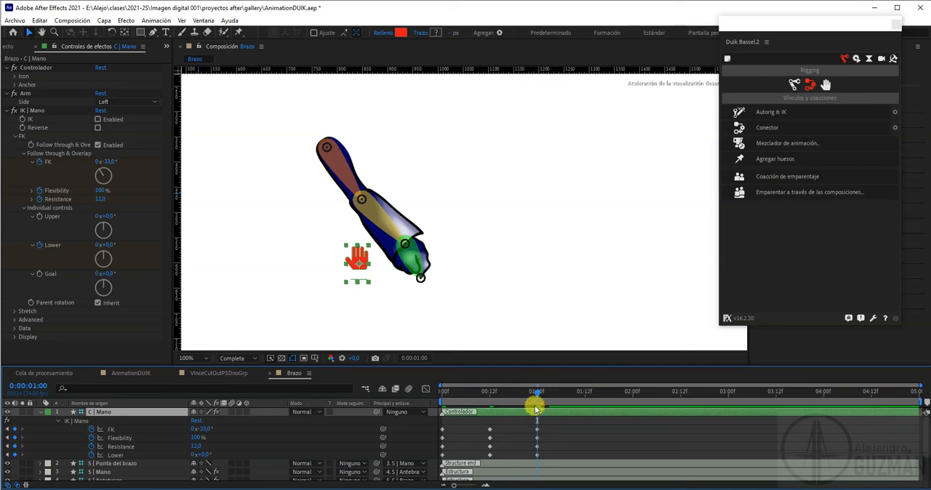
Shift the three Lower keyframes about 2 frames later, and move them back to the first frame, 12 frames and 1 second
{"action": "left_click_drag", "start_coordinate": [557, 458], "coordinate": [450, 457]}
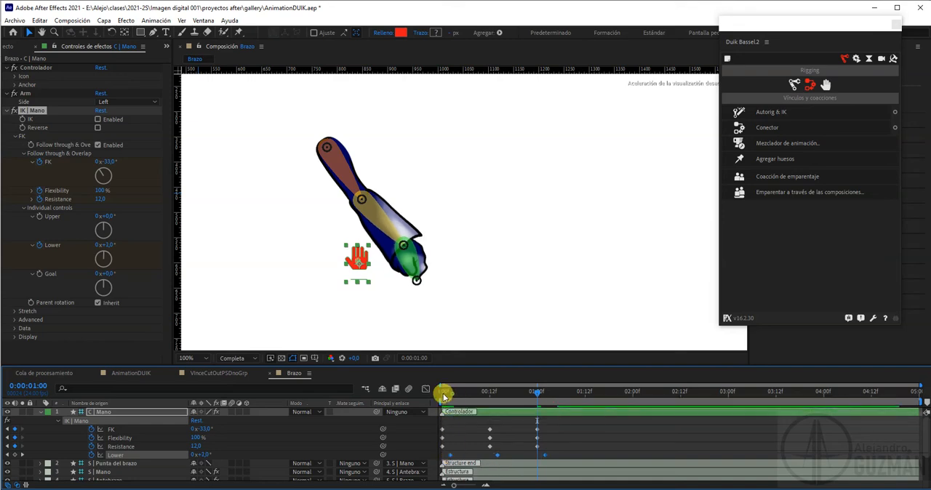
{"action": "left_click_drag", "start_coordinate": [444, 395], "coordinate": [430, 413]}
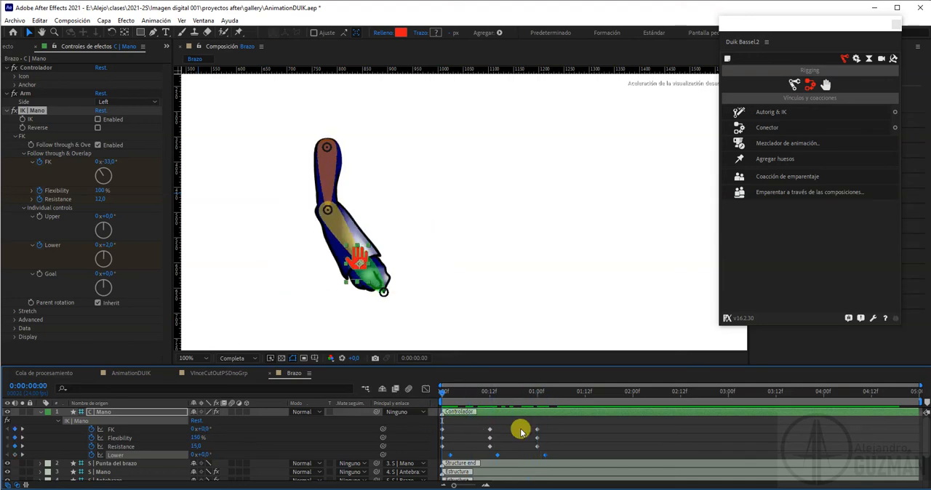
{"action": "left_click_drag", "start_coordinate": [557, 427], "coordinate": [441, 449]}
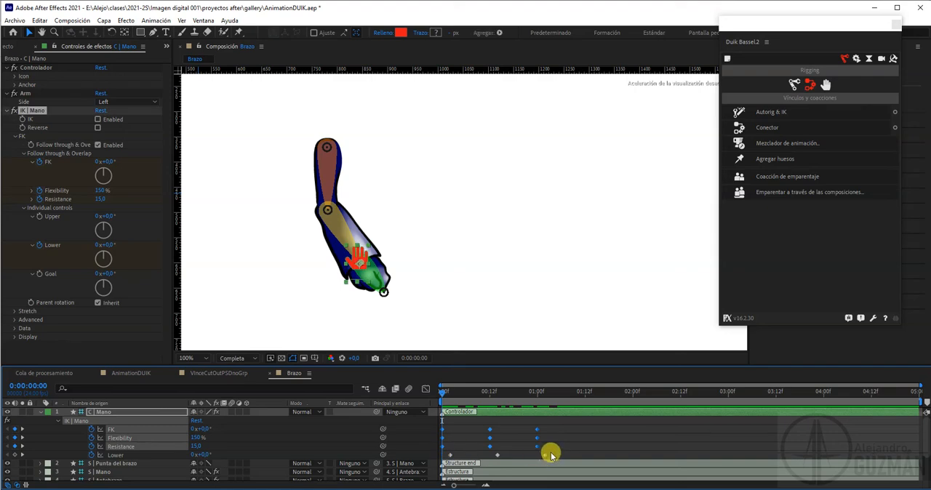
{"action": "left_click_drag", "start_coordinate": [551, 452], "coordinate": [445, 460]}
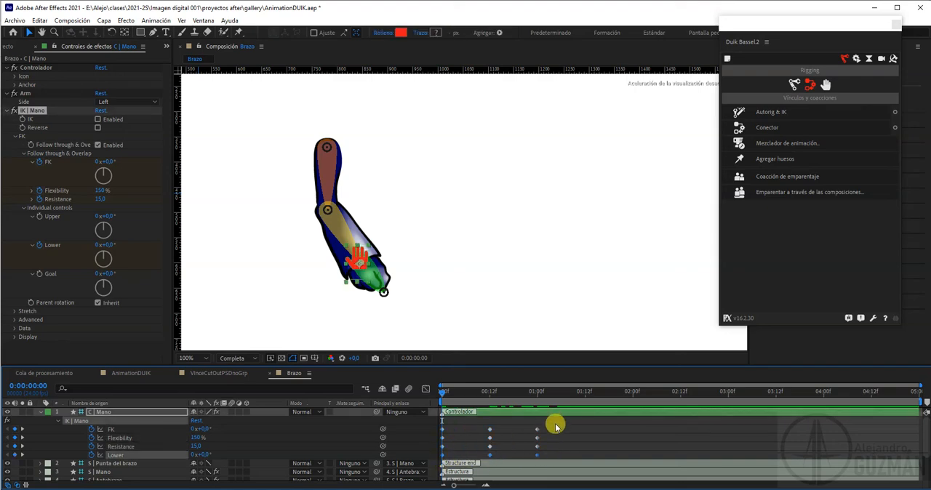
Shift the FK, Flexibility and Resistance keyframes about 4 frames later, and set Lower to -72° on 1 second
{"action": "left_click_drag", "start_coordinate": [556, 425], "coordinate": [457, 451]}
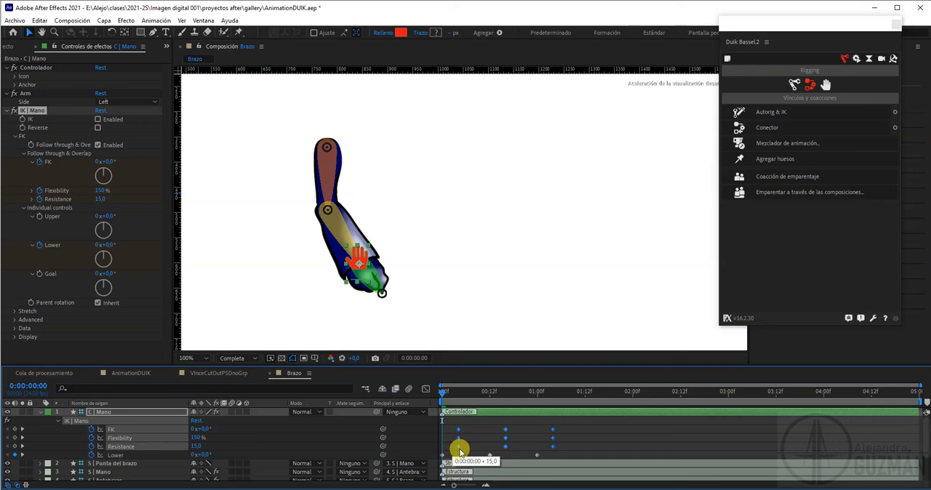
{"action": "left_click_drag", "start_coordinate": [442, 392], "coordinate": [536, 458]}
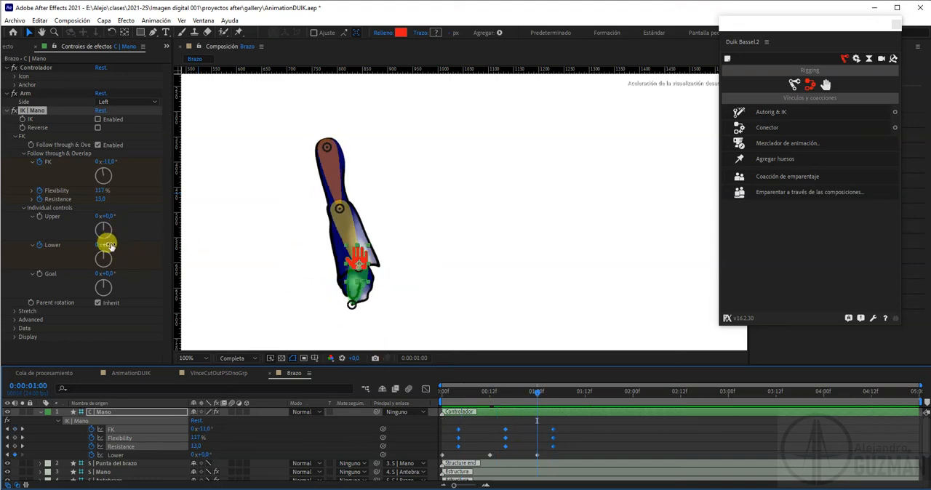
{"action": "left_click_drag", "start_coordinate": [108, 246], "coordinate": [78, 247]}
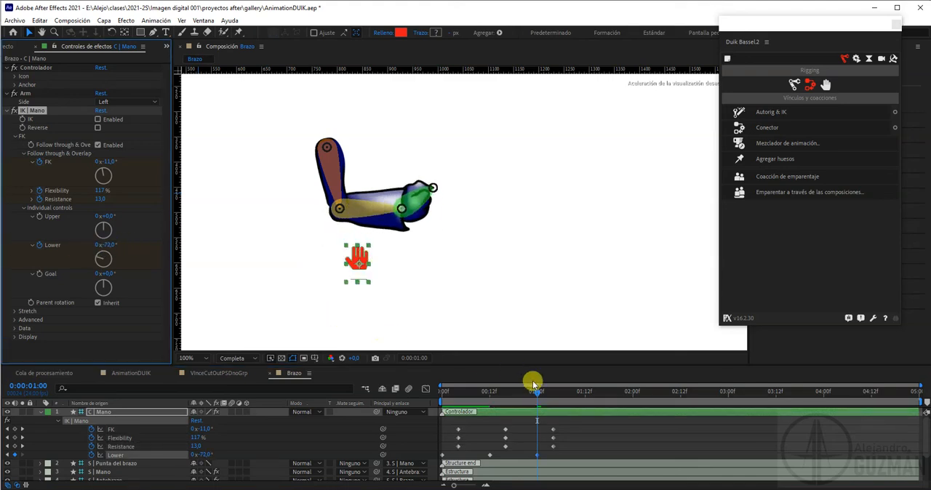
{"action": "left_click_drag", "start_coordinate": [490, 391], "coordinate": [491, 412]}
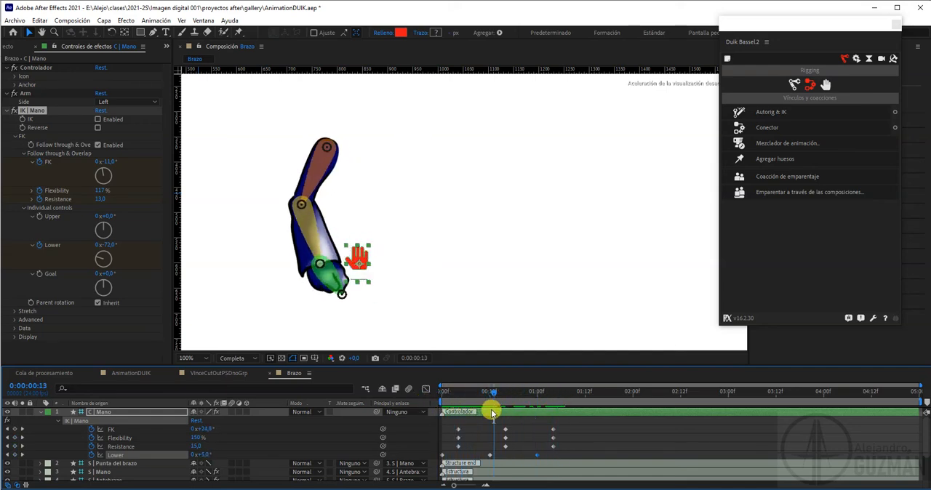
{"action": "left_click_drag", "start_coordinate": [107, 248], "coordinate": [125, 245]}
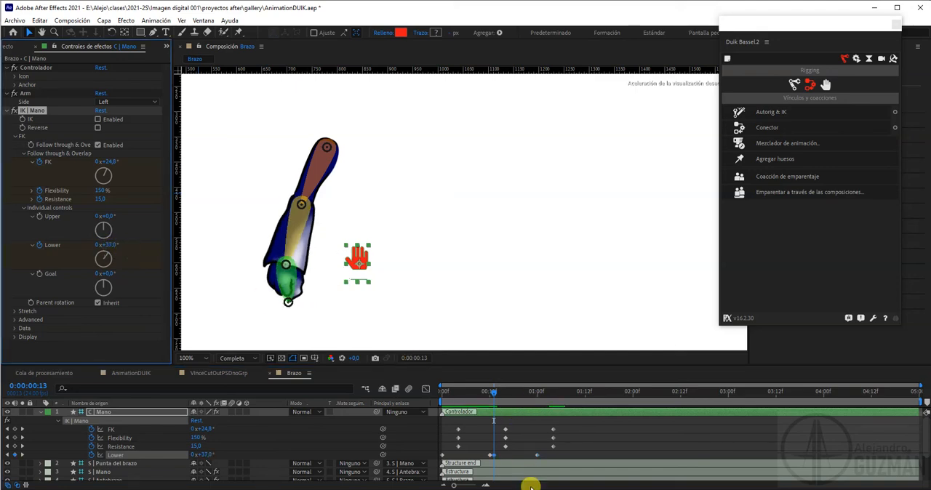
{"action": "key", "text": "ctrl+z"}
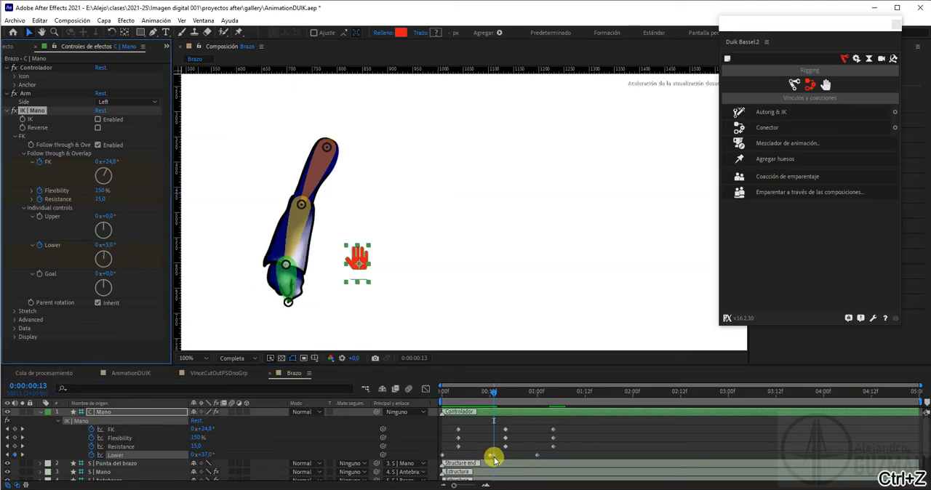
Set the Lower rotation to 30° on frame 12 and the FK rotation to 79° on frame 16
{"action": "left_click", "coordinate": [490, 394]}
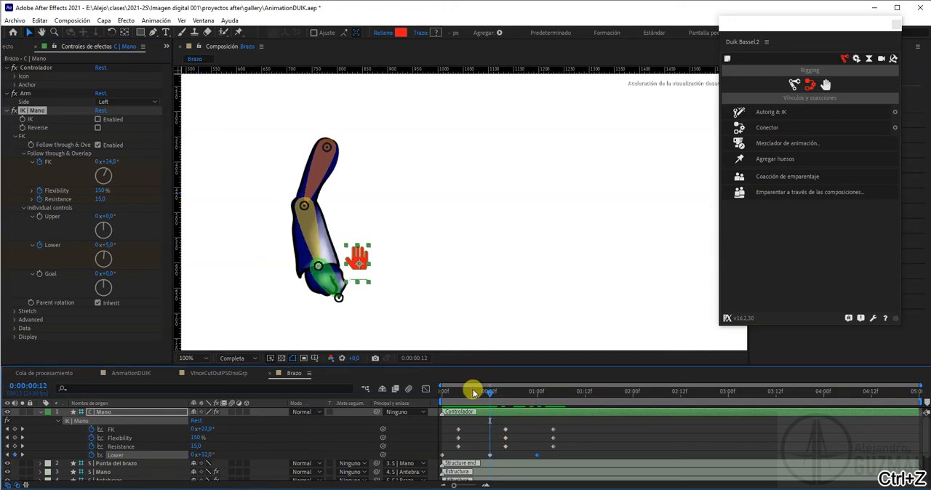
{"action": "left_click_drag", "start_coordinate": [102, 245], "coordinate": [121, 251]}
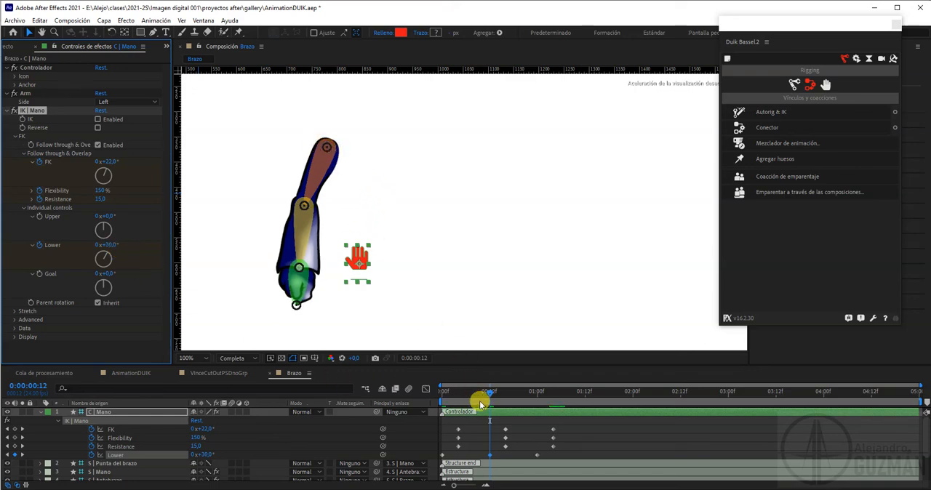
{"action": "left_click_drag", "start_coordinate": [491, 397], "coordinate": [505, 427]}
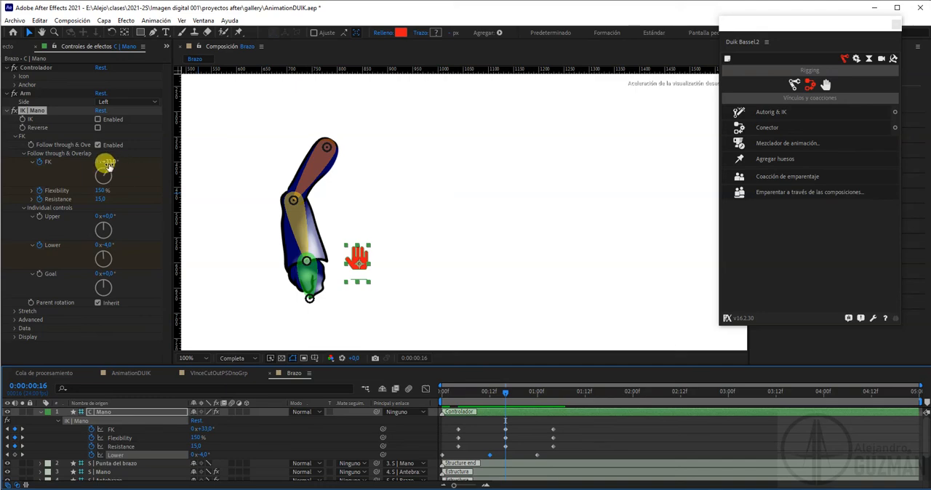
{"action": "left_click_drag", "start_coordinate": [107, 162], "coordinate": [135, 165]}
Review the arm swing from the first frame to 1:12, checking how the hand moves at the end
{"action": "left_click_drag", "start_coordinate": [507, 389], "coordinate": [431, 434]}
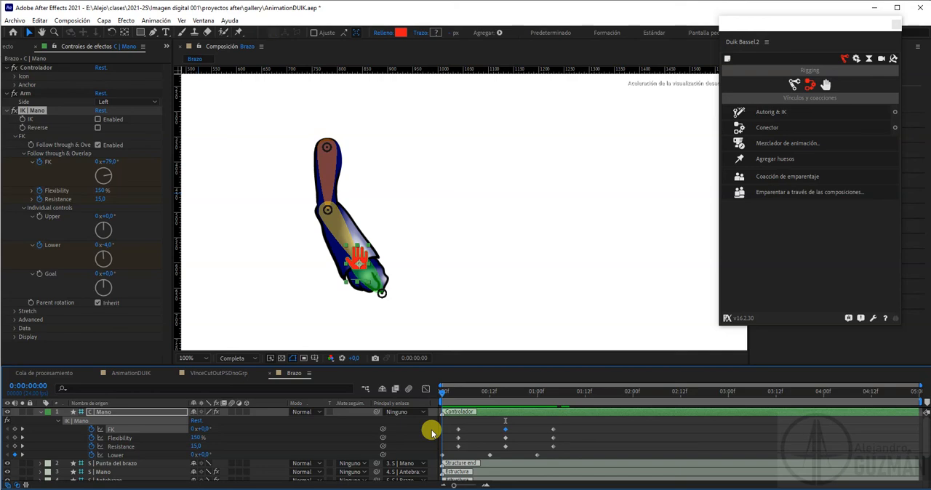
{"action": "mouse_move", "coordinate": [449, 435]}
{"action": "left_mouse_down"}
{"action": "mouse_move", "coordinate": [553, 429]}
{"action": "mouse_move", "coordinate": [437, 430]}
{"action": "mouse_move", "coordinate": [560, 439]}
{"action": "mouse_move", "coordinate": [437, 440]}
{"action": "left_mouse_up"}
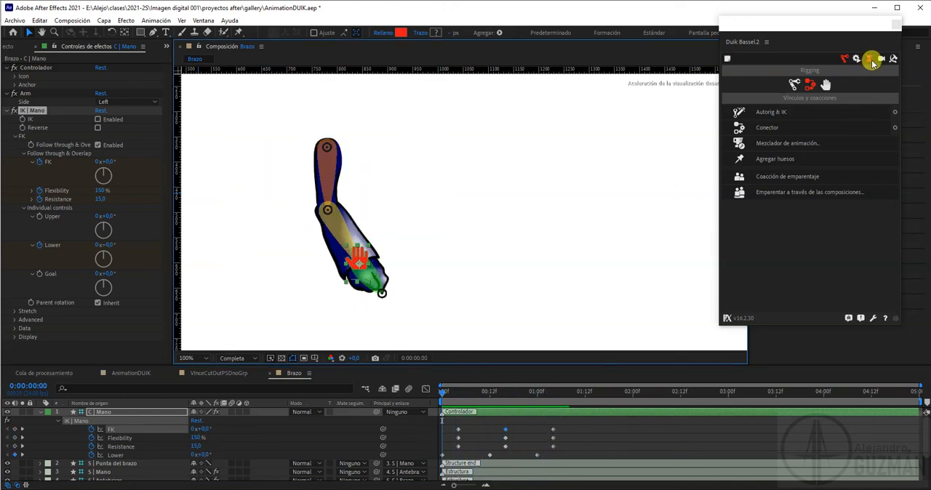
{"action": "left_click", "coordinate": [870, 58]}
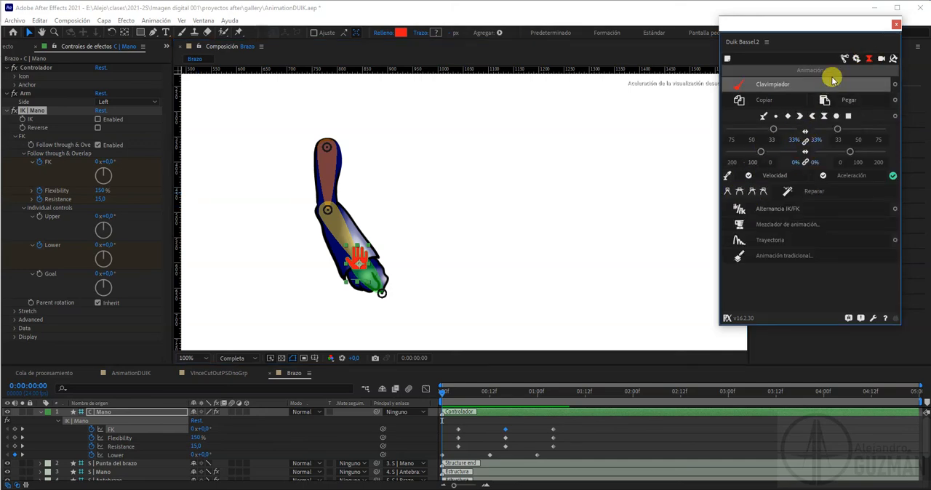
{"action": "left_click", "coordinate": [844, 59]}
{"action": "left_click_drag", "start_coordinate": [461, 390], "coordinate": [583, 414]}
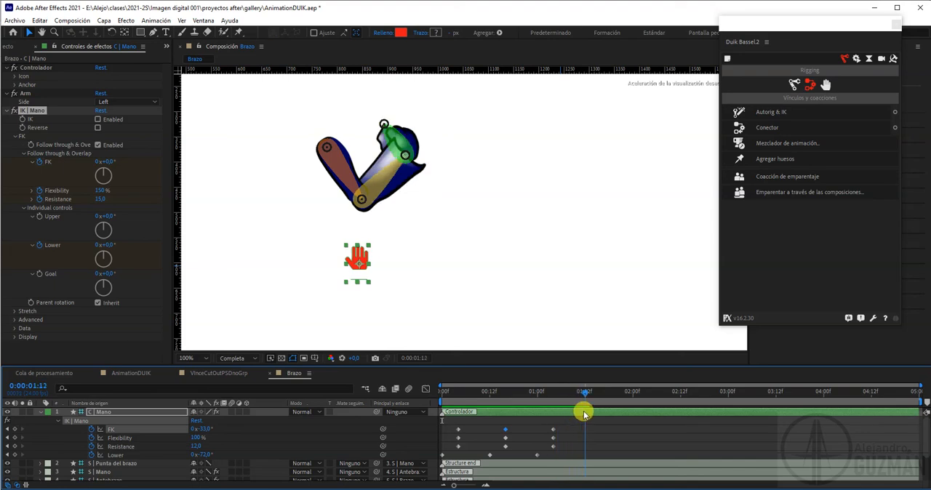
{"action": "left_click", "coordinate": [410, 153]}
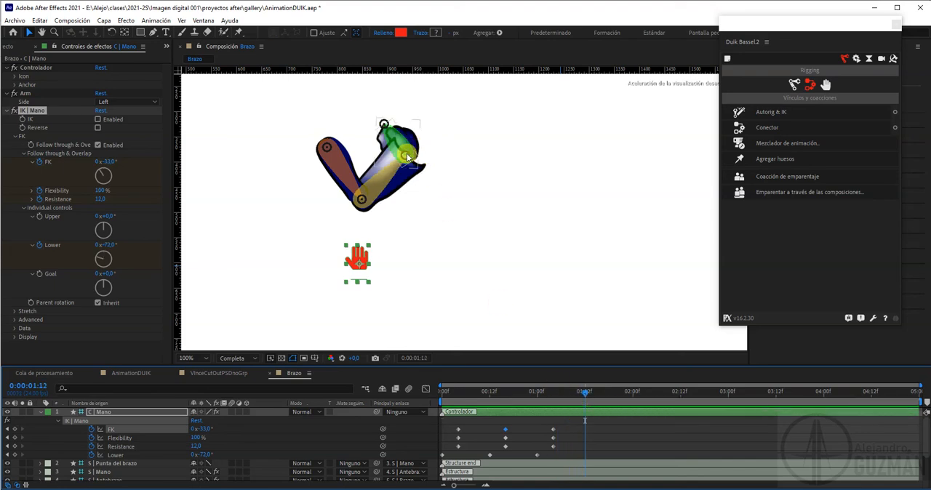
{"action": "left_click", "coordinate": [311, 173]}
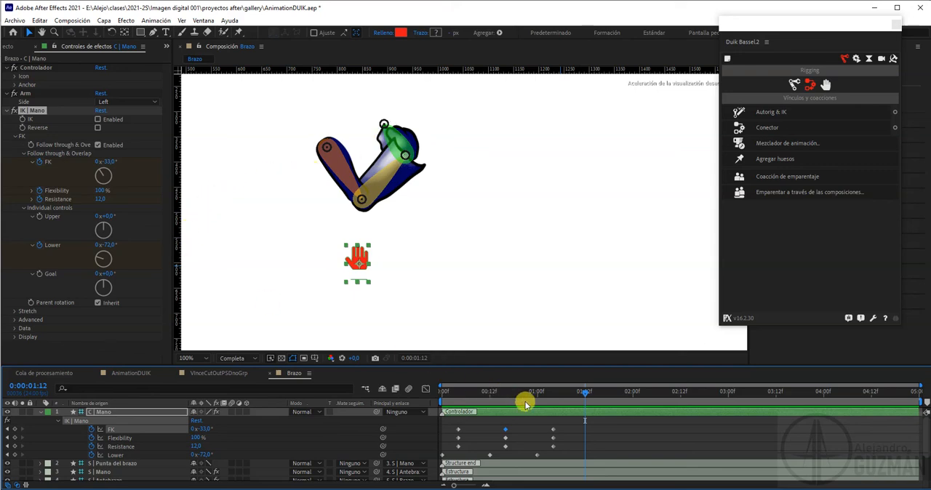
Start keyframing the Goal rotation at 0° on 1:04
{"action": "left_click_drag", "start_coordinate": [585, 397], "coordinate": [553, 397]}
{"action": "left_click", "coordinate": [551, 395]}
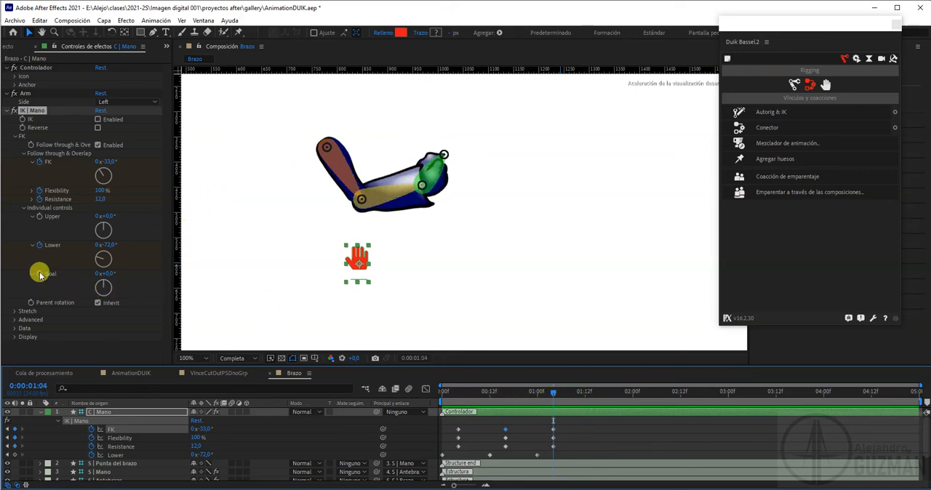
{"action": "left_click_drag", "start_coordinate": [103, 274], "coordinate": [120, 274]}
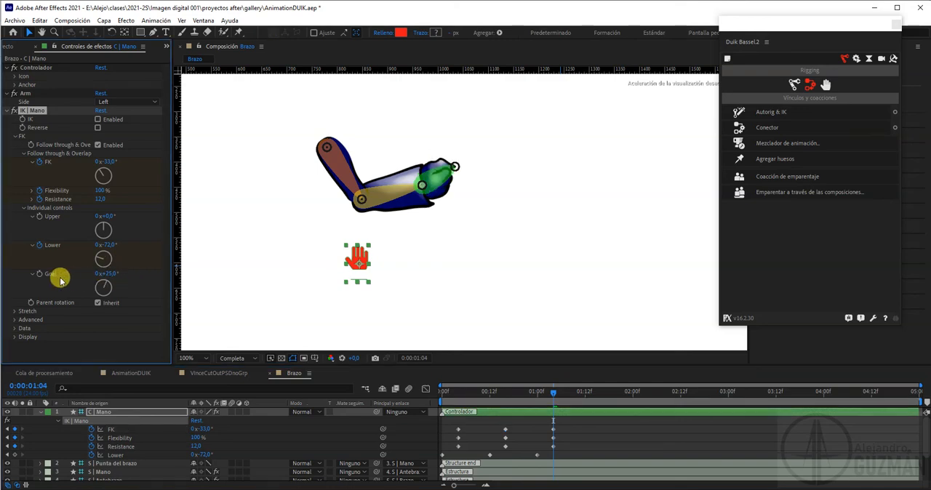
{"action": "key", "text": "ctrl+z"}
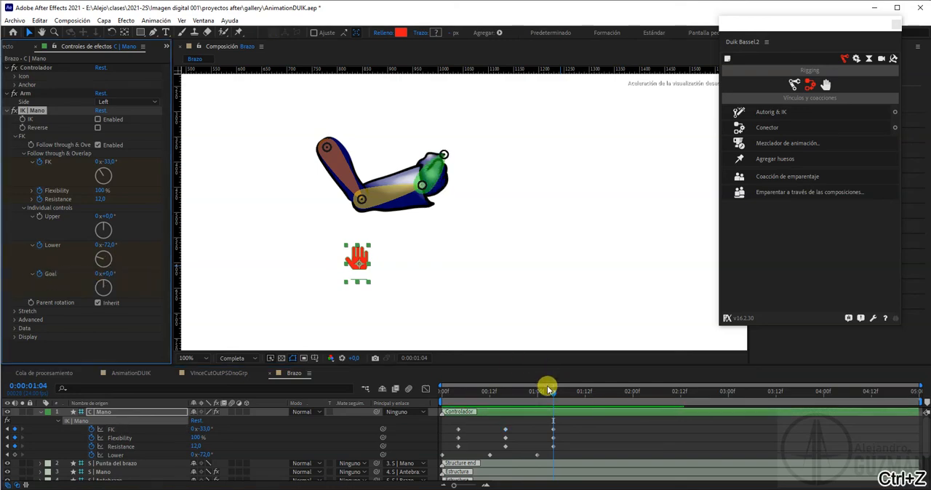
Keyframe the Goal rotation at 70° on 1:10, and refresh the C | Mano layer's keyframed properties to include Goal
{"action": "left_click_drag", "start_coordinate": [550, 391], "coordinate": [576, 396]}
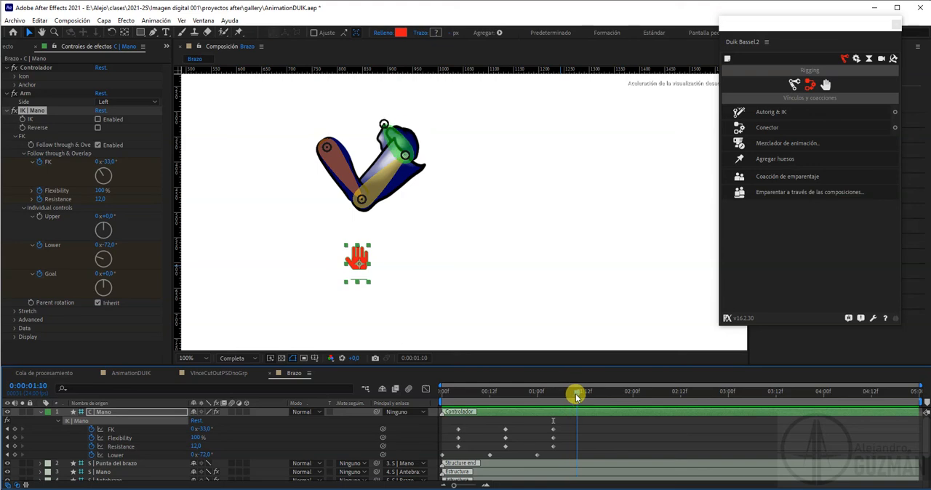
{"action": "left_click_drag", "start_coordinate": [111, 274], "coordinate": [135, 273]}
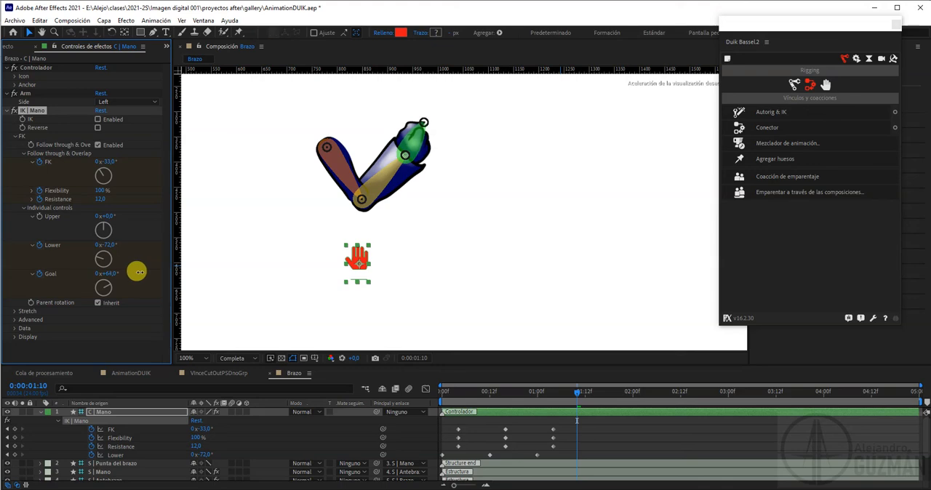
{"action": "left_click_drag", "start_coordinate": [141, 272], "coordinate": [141, 272]}
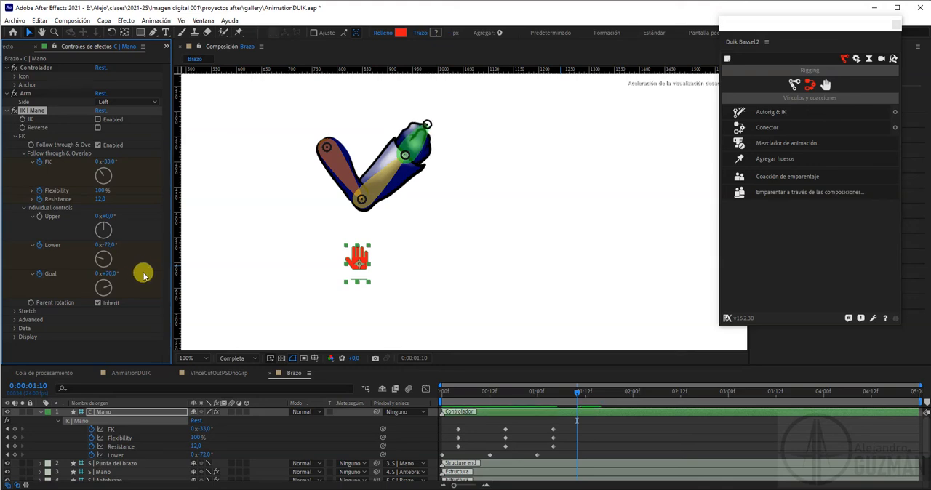
{"action": "left_click", "coordinate": [106, 413]}
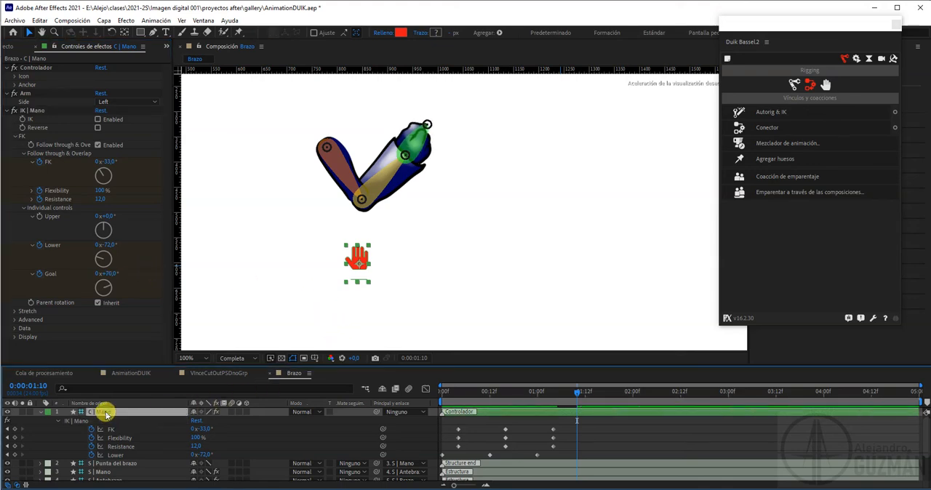
{"action": "key", "text": "u"}
{"action": "key", "text": "u"}
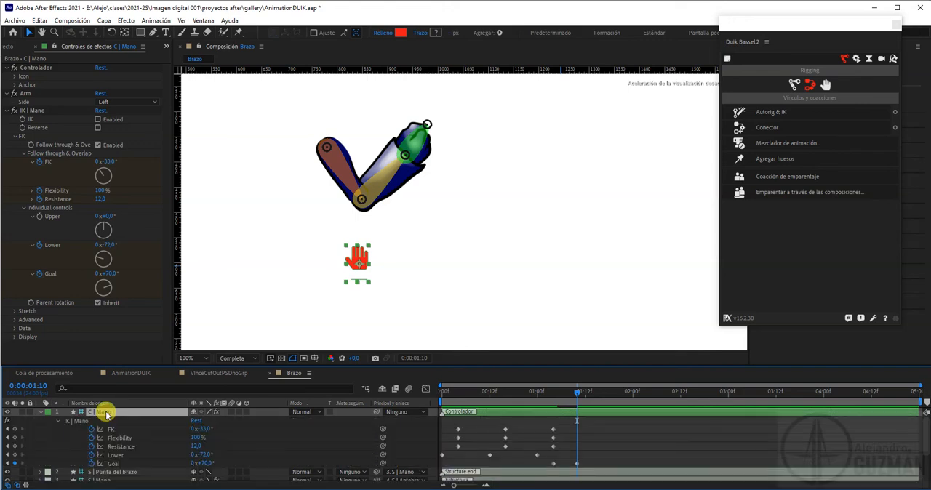